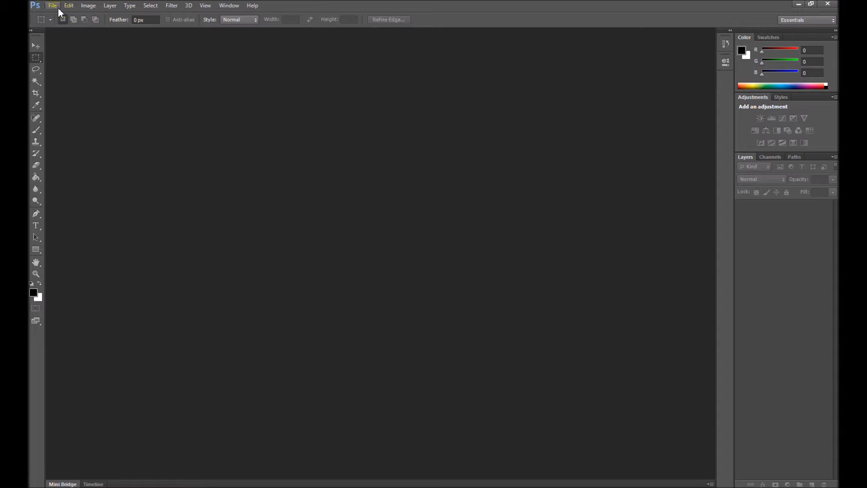
- Start a new document and choose the Custom size preset
{"action": "left_click", "coordinate": [53, 5]}
{"action": "left_click", "coordinate": [64, 15]}
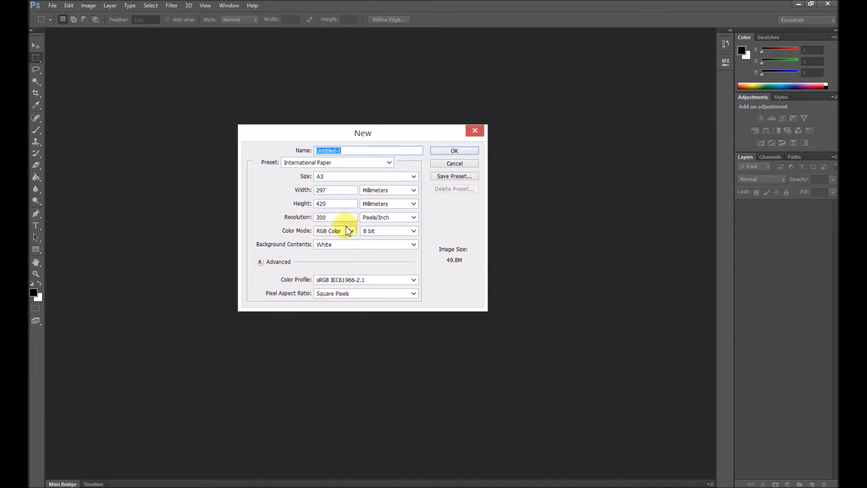
{"action": "left_click", "coordinate": [342, 178]}
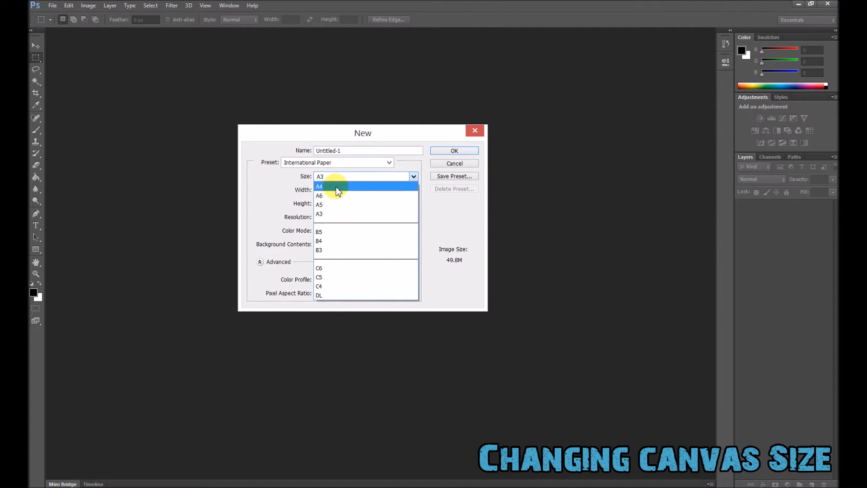
{"action": "left_click", "coordinate": [410, 167]}
{"action": "left_click", "coordinate": [391, 162]}
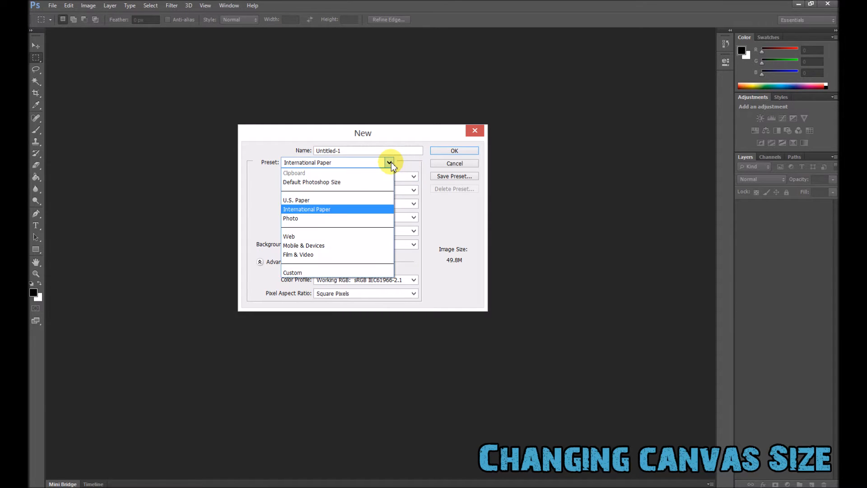
{"action": "left_click", "coordinate": [303, 271]}
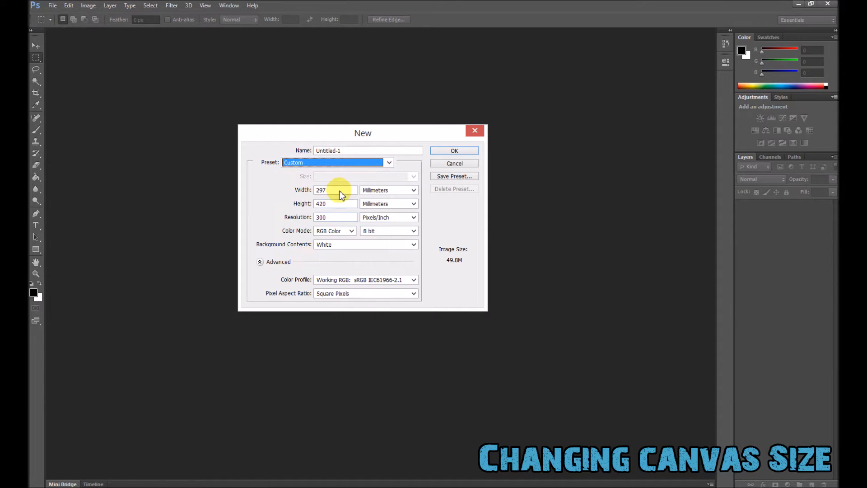
- Set the document's units to pixels, its width and height to 600, and create it
{"action": "left_click", "coordinate": [404, 190]}
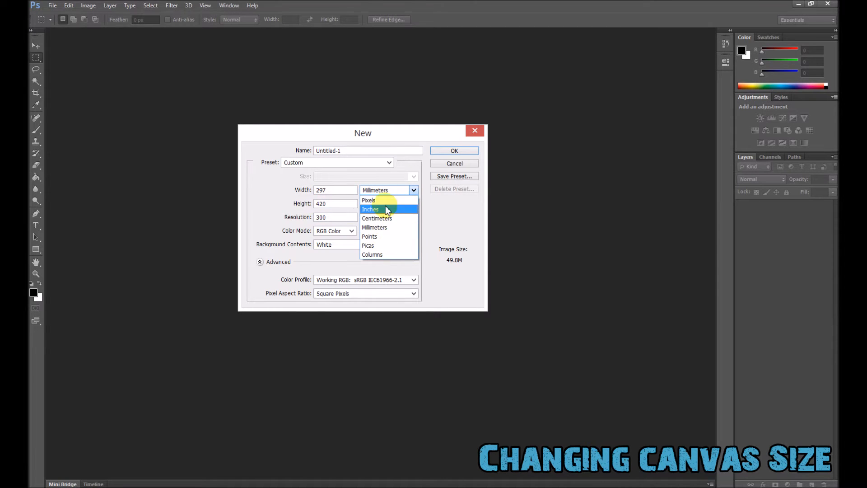
{"action": "left_click", "coordinate": [275, 195]}
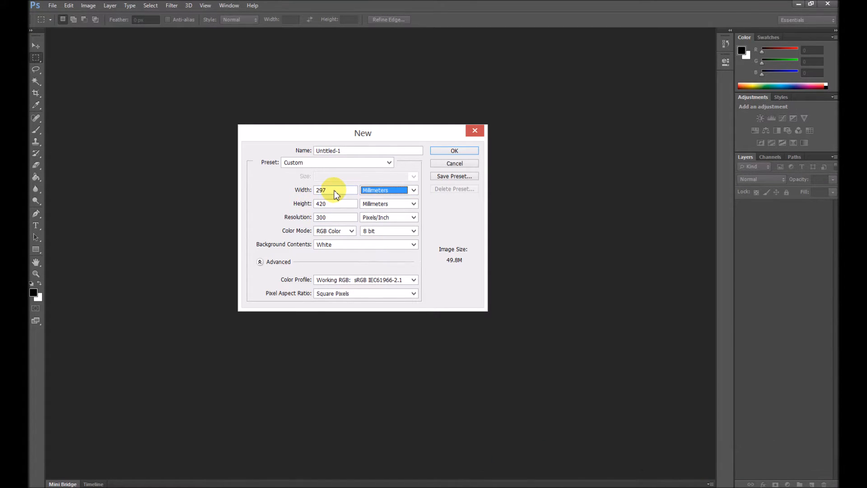
{"action": "left_click", "coordinate": [400, 191]}
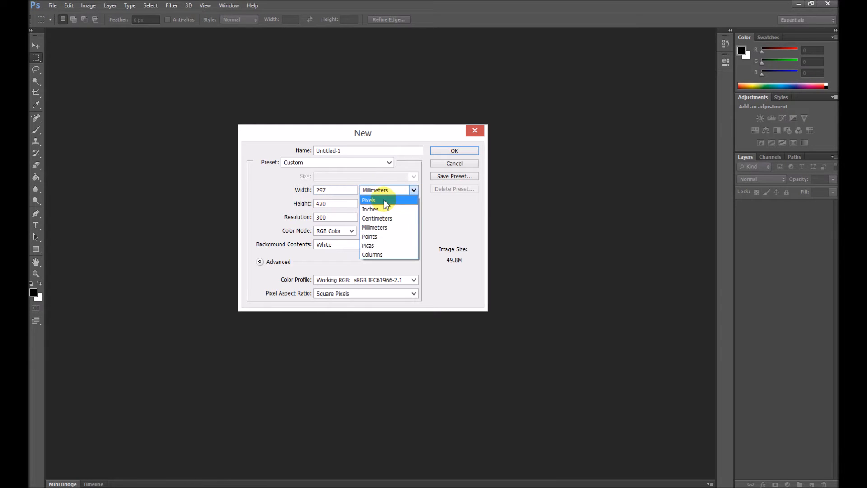
{"action": "left_click", "coordinate": [384, 200]}
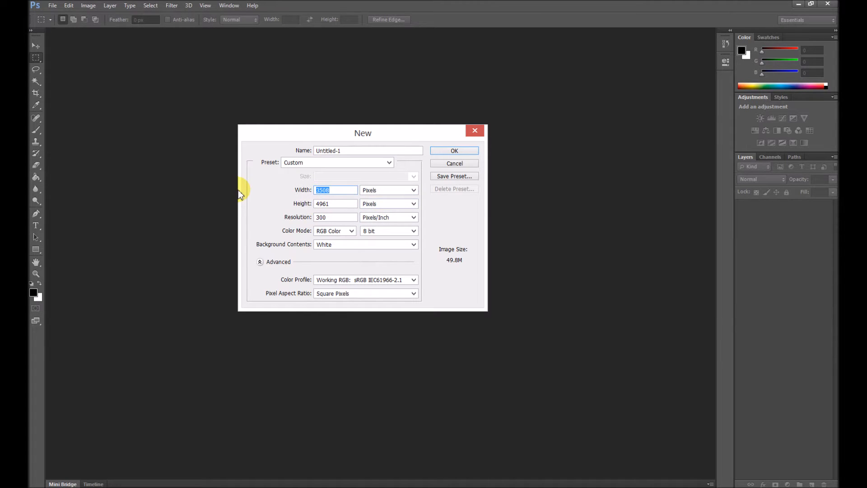
{"action": "type", "text": "600"}
{"action": "left_click_drag", "start_coordinate": [342, 204], "coordinate": [204, 198]}
{"action": "type", "text": "600"}
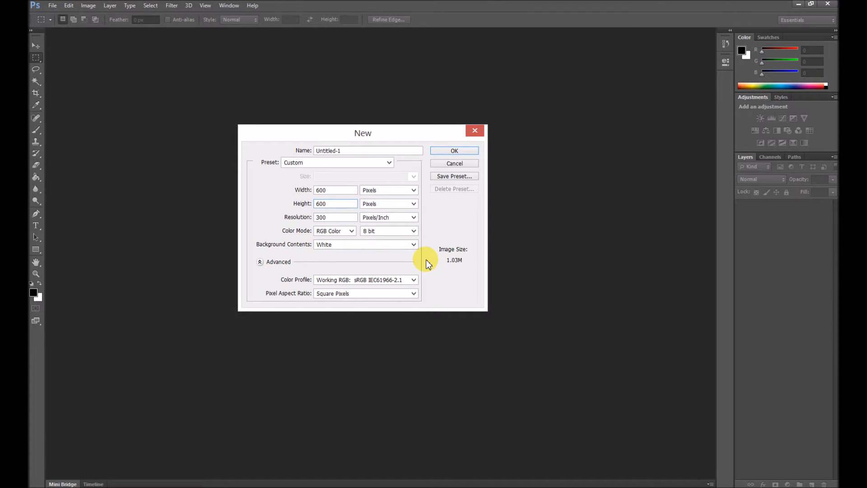
{"action": "left_click", "coordinate": [460, 152]}
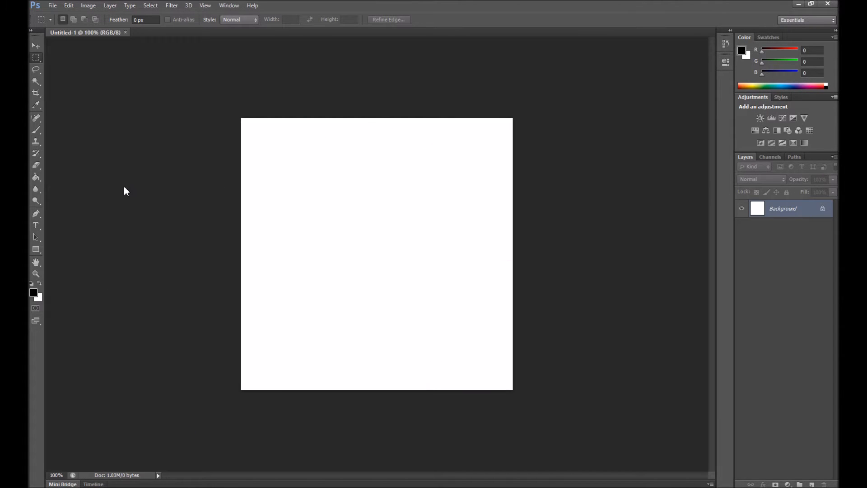
- Zoom in and out on the blank canvas to inspect it at different magnifications
{"action": "left_click", "coordinate": [36, 274]}
{"action": "left_click", "coordinate": [348, 236]}
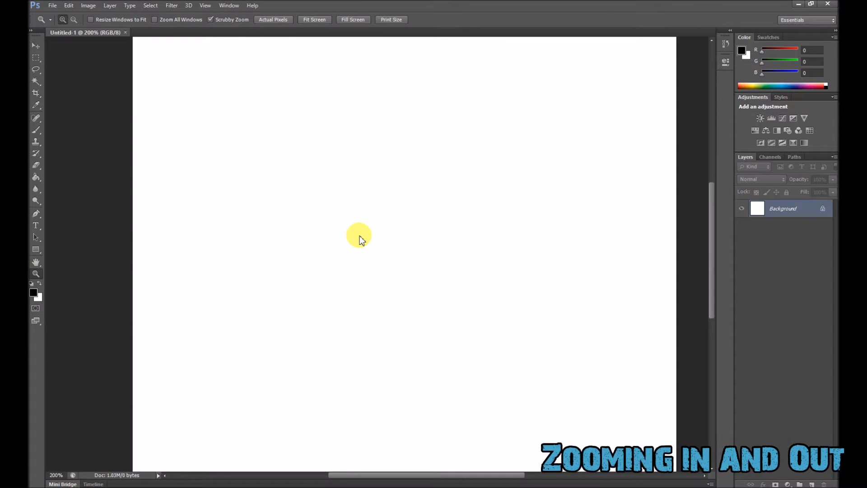
{"action": "right_click", "coordinate": [360, 237]}
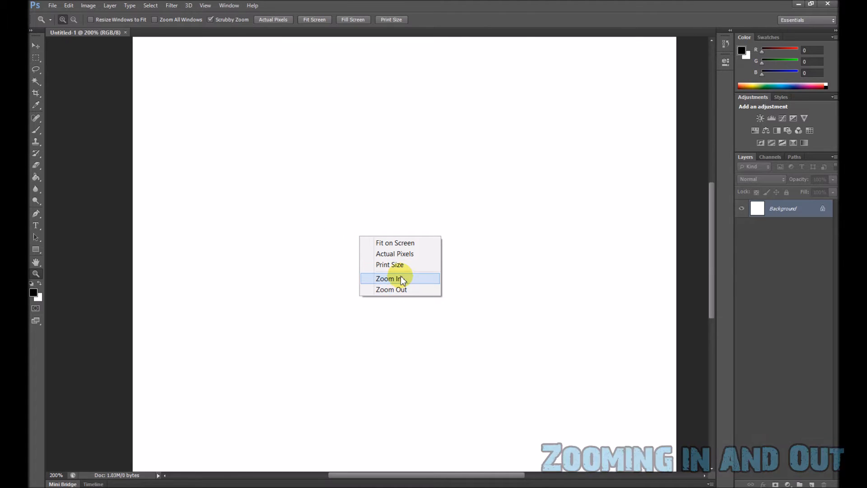
{"action": "left_click", "coordinate": [172, 255]}
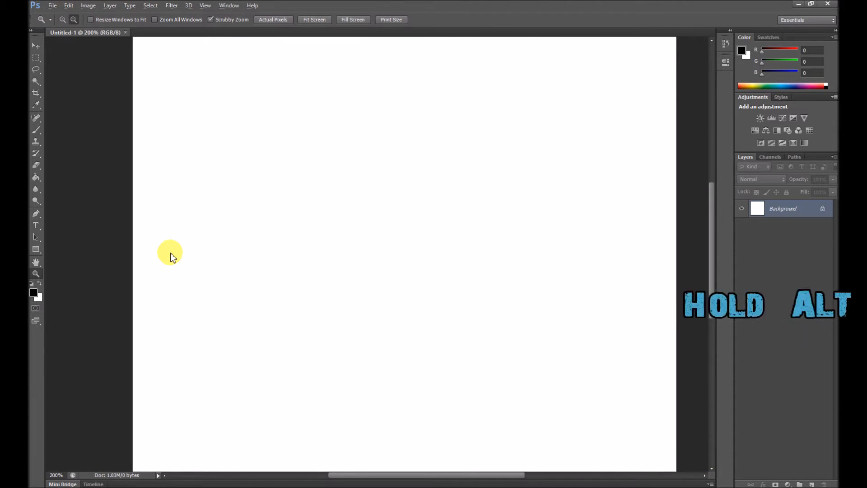
{"action": "scroll", "coordinate": [171, 256], "scroll_direction": "down", "scroll_amount": 3}
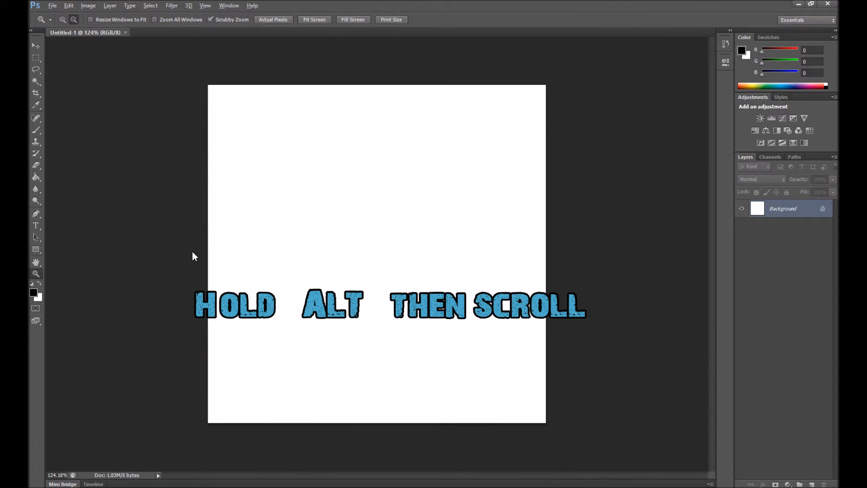
{"action": "scroll", "coordinate": [193, 254], "scroll_direction": "down", "scroll_amount": 1}
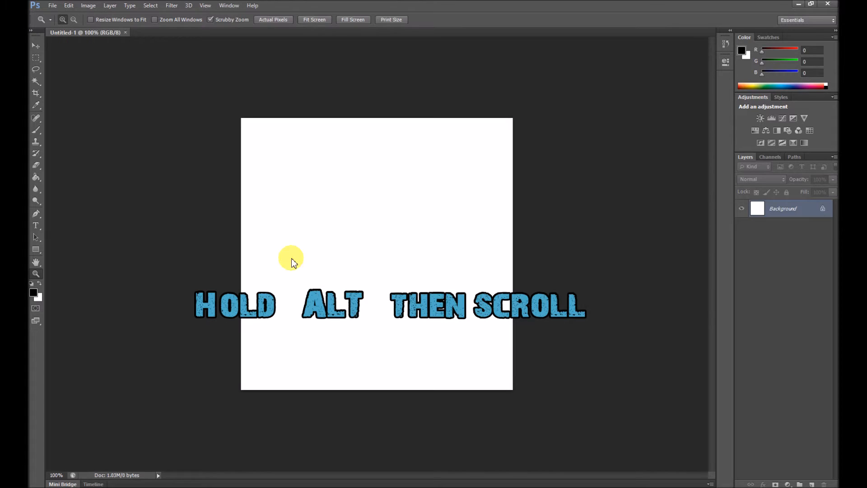
{"action": "scroll", "coordinate": [338, 266], "scroll_direction": "up", "scroll_amount": 3}
{"action": "scroll", "coordinate": [338, 265], "scroll_direction": "down", "scroll_amount": 3}
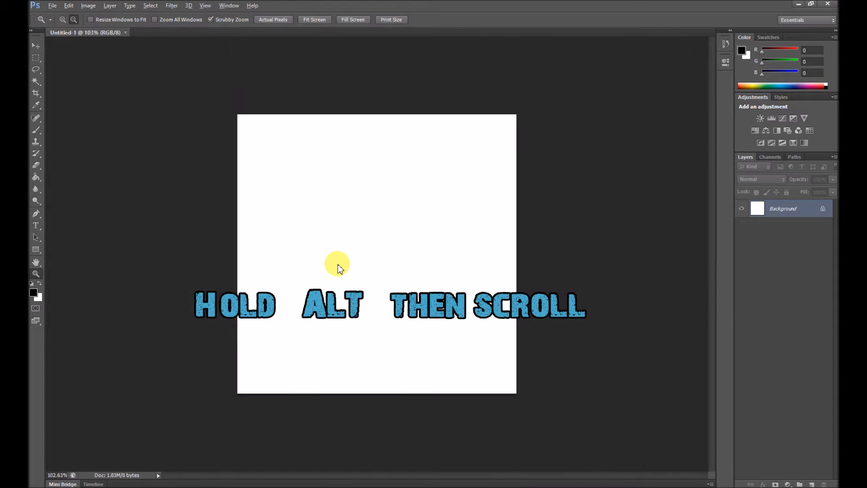
{"action": "scroll", "coordinate": [337, 265], "scroll_direction": "up", "scroll_amount": 3}
{"action": "scroll", "coordinate": [338, 270], "scroll_direction": "down", "scroll_amount": 3}
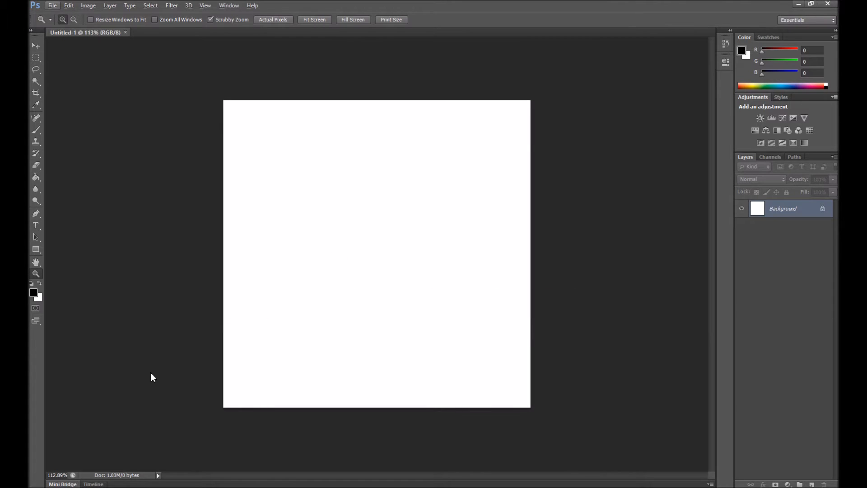
- Set the canvas magnification to exactly 100%
{"action": "left_click", "coordinate": [58, 475]}
{"action": "type", "text": "100"}
{"action": "key", "text": "Return"}
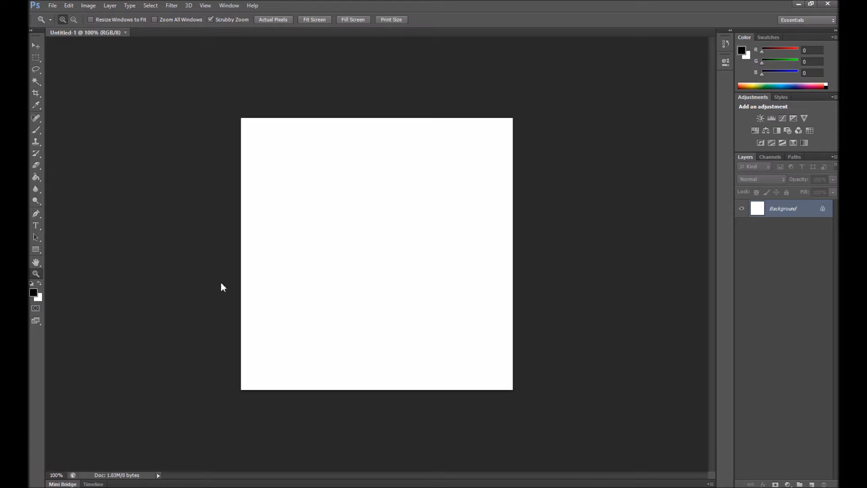
{"action": "left_click", "coordinate": [38, 45]}
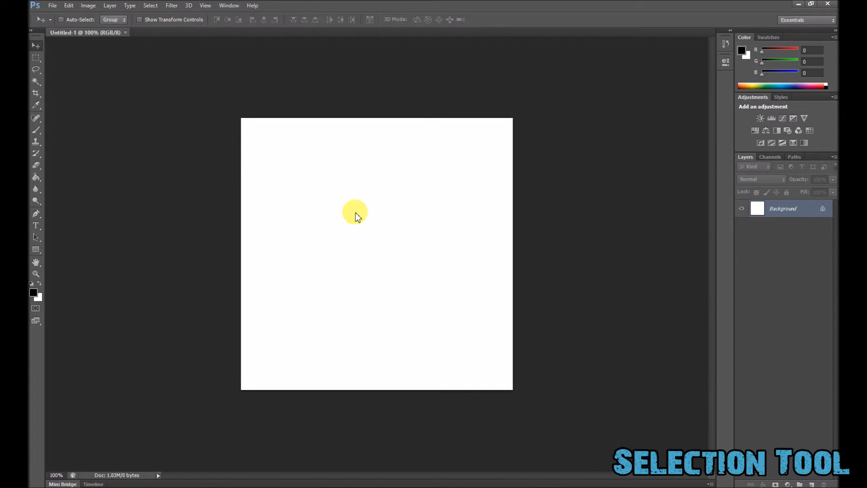
{"action": "left_click", "coordinate": [37, 60]}
{"action": "left_click", "coordinate": [37, 60]}
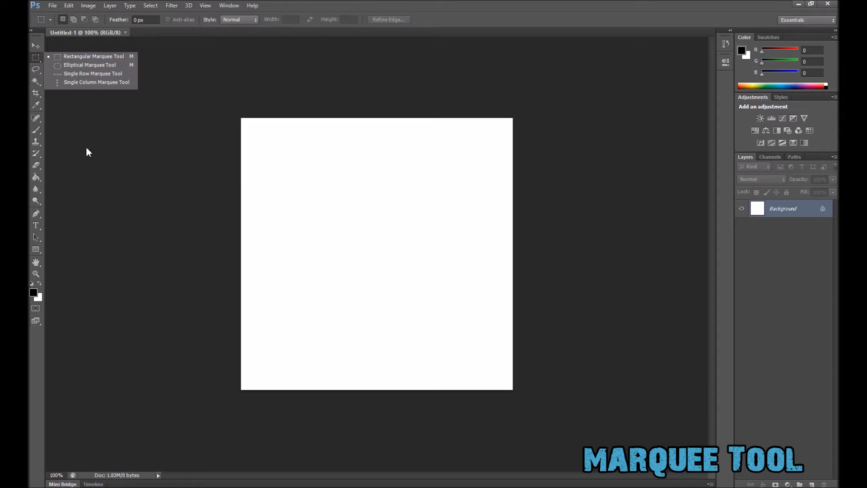
{"action": "left_click", "coordinate": [102, 162]}
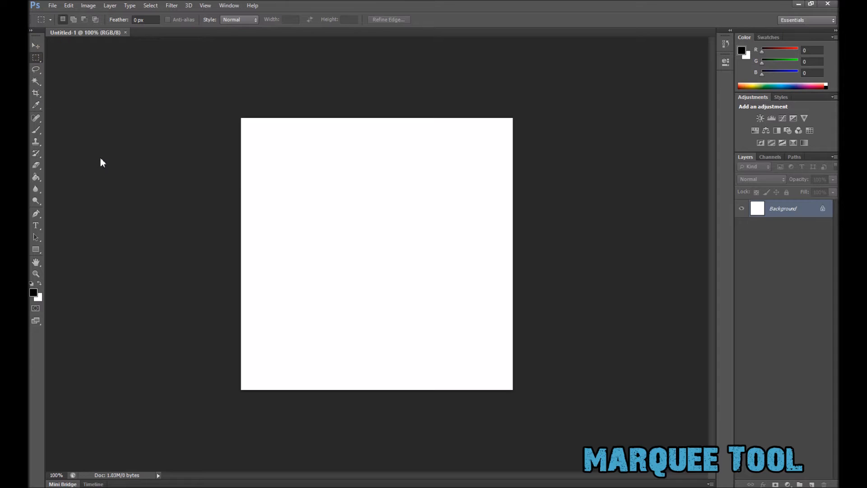
- Paint a large freehand black scribble across the Background layer with the Brush tool
{"action": "left_click", "coordinate": [38, 133]}
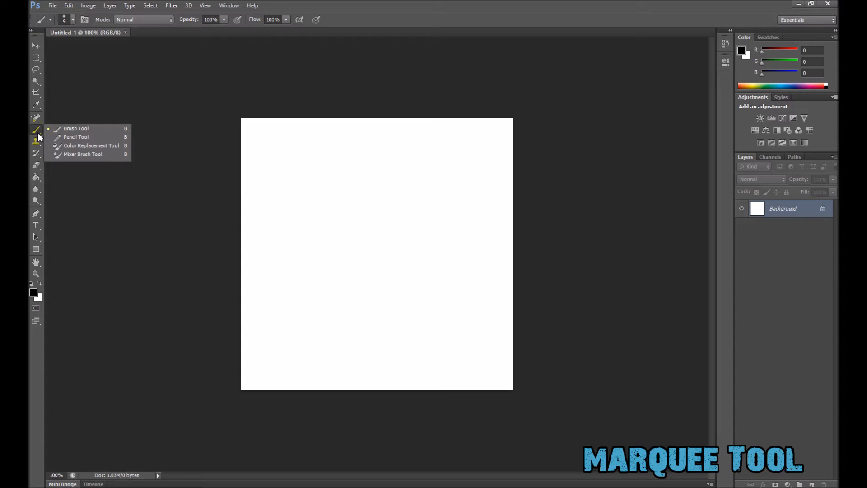
{"action": "left_click", "coordinate": [73, 131]}
{"action": "left_click", "coordinate": [377, 218]}
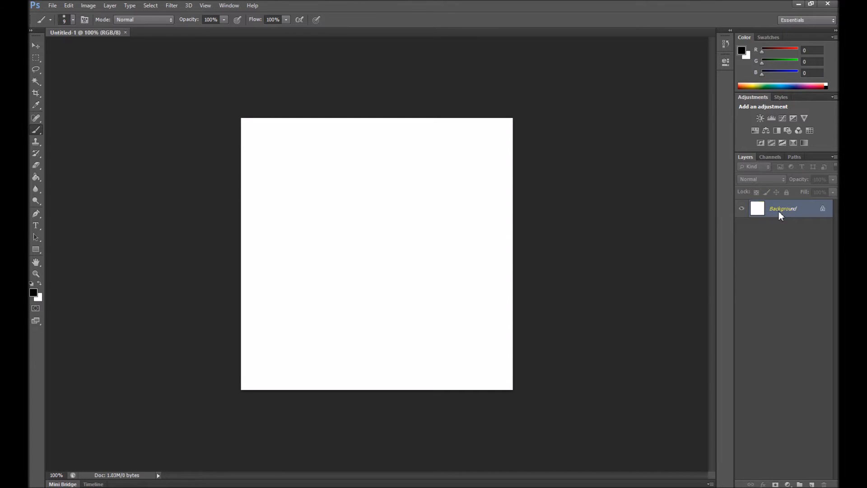
{"action": "mouse_move", "coordinate": [410, 233]}
{"action": "left_mouse_down"}
{"action": "mouse_move", "coordinate": [374, 192]}
{"action": "mouse_move", "coordinate": [330, 313]}
{"action": "mouse_move", "coordinate": [300, 264]}
{"action": "mouse_move", "coordinate": [244, 229]}
{"action": "mouse_move", "coordinate": [317, 353]}
{"action": "mouse_move", "coordinate": [468, 280]}
{"action": "mouse_move", "coordinate": [348, 212]}
{"action": "mouse_move", "coordinate": [391, 172]}
{"action": "mouse_move", "coordinate": [414, 310]}
{"action": "mouse_move", "coordinate": [370, 342]}
{"action": "left_mouse_up"}
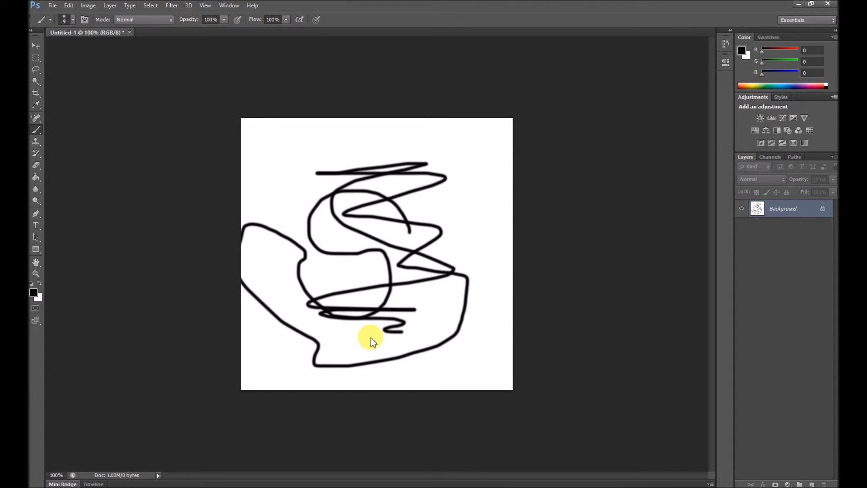
- Select a rectangle around the upper part of the scribble and copy it onto a new layer
{"action": "left_click", "coordinate": [36, 59]}
{"action": "left_click_drag", "start_coordinate": [305, 131], "coordinate": [464, 265]}
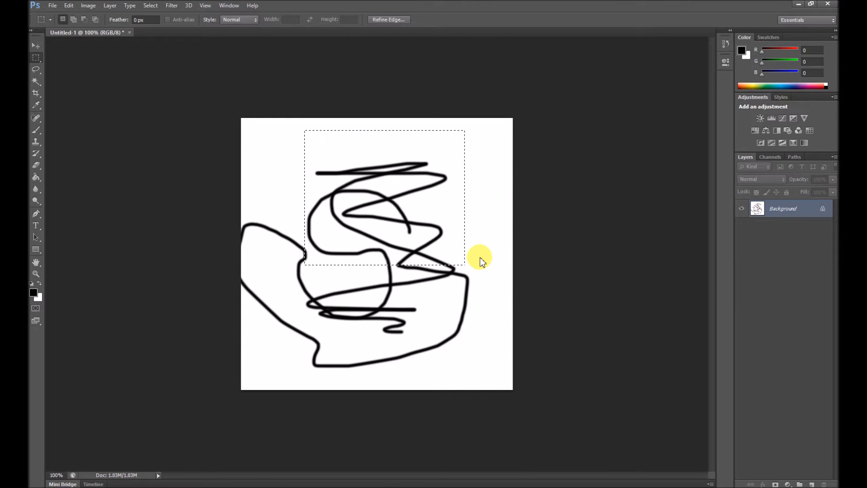
{"action": "mouse_move", "coordinate": [395, 203]}
{"action": "left_mouse_down"}
{"action": "mouse_move", "coordinate": [405, 199]}
{"action": "mouse_move", "coordinate": [392, 205]}
{"action": "left_mouse_up"}
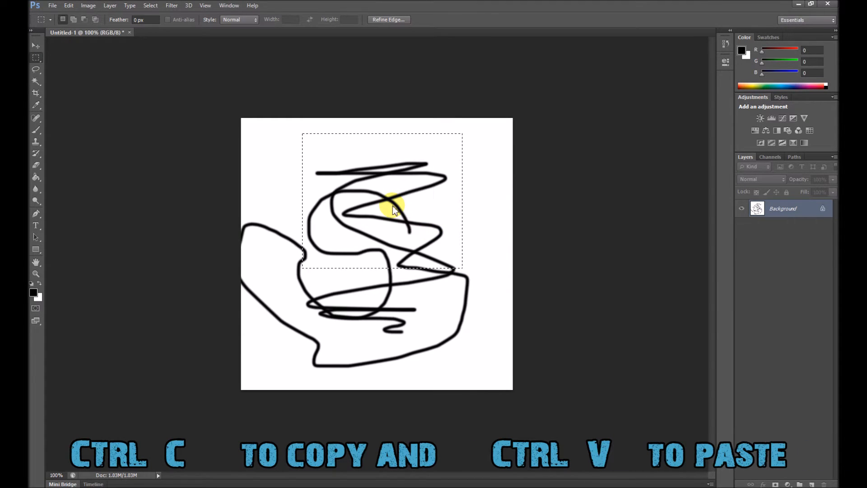
{"action": "key", "text": "ctrl+c"}
{"action": "key", "text": "ctrl+v"}
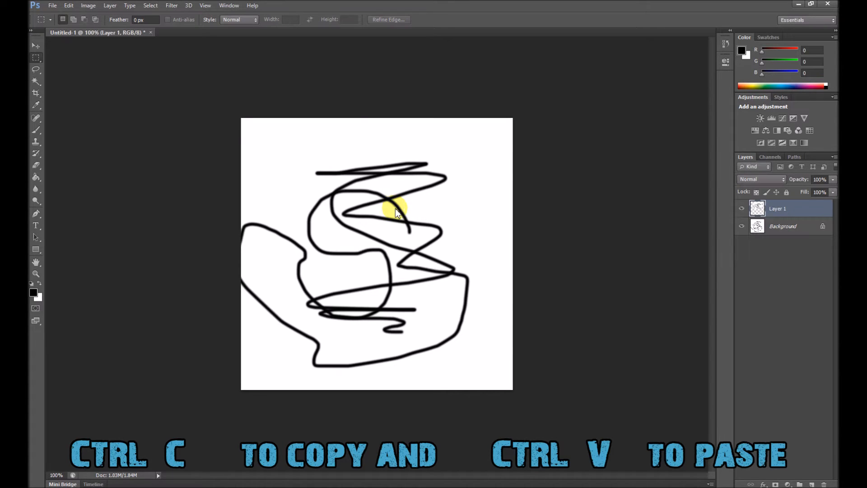
- Move the pasted scribble on Layer 1 to the upper-right corner of the canvas
{"action": "left_click", "coordinate": [40, 46]}
{"action": "left_click_drag", "start_coordinate": [354, 212], "coordinate": [391, 245]}
{"action": "left_click", "coordinate": [763, 218]}
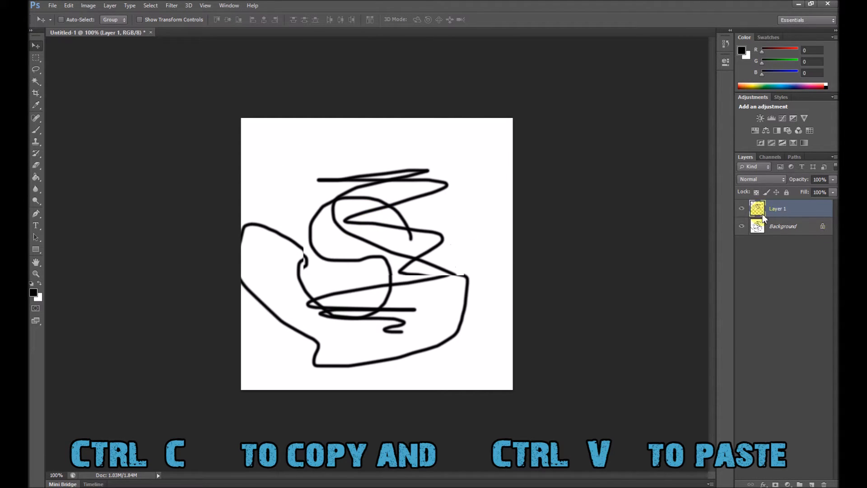
{"action": "left_click", "coordinate": [757, 211]}
{"action": "left_click_drag", "start_coordinate": [378, 219], "coordinate": [434, 181]}
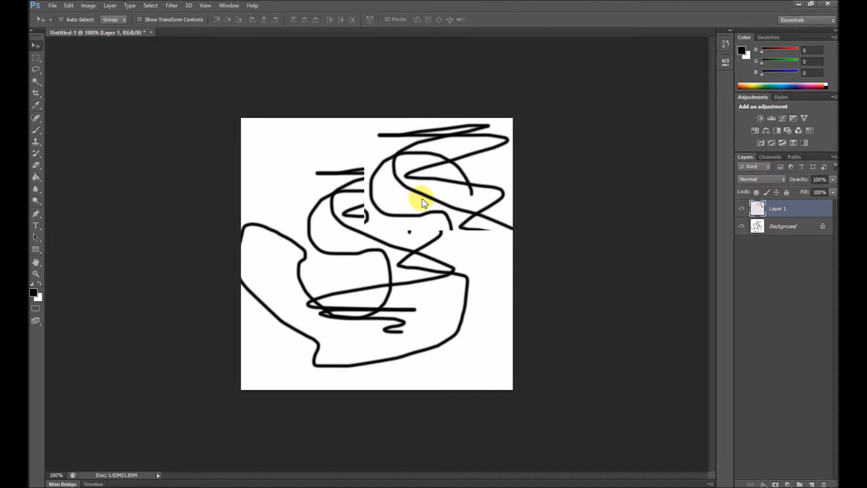
- Paste five more copies of the scribble section as new layers and spread them over the canvas
{"action": "key", "text": "ctrl+v"}
{"action": "key", "text": "ctrl+v"}
{"action": "key", "text": "ctrl+v"}
{"action": "key", "text": "ctrl+v"}
{"action": "key", "text": "ctrl+v"}
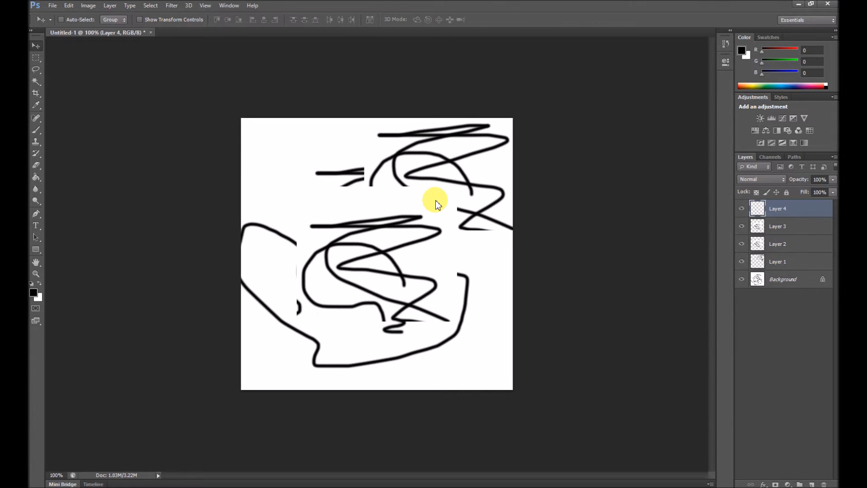
{"action": "mouse_move", "coordinate": [430, 167]}
{"action": "left_mouse_down"}
{"action": "mouse_move", "coordinate": [400, 212]}
{"action": "mouse_move", "coordinate": [437, 181]}
{"action": "mouse_move", "coordinate": [422, 192]}
{"action": "mouse_move", "coordinate": [403, 166]}
{"action": "left_mouse_up"}
- Move the scribble copy on Layer 4 toward the right edge of the canvas, leaving the layer's name as is
{"action": "left_click", "coordinate": [778, 231]}
{"action": "left_click", "coordinate": [787, 245]}
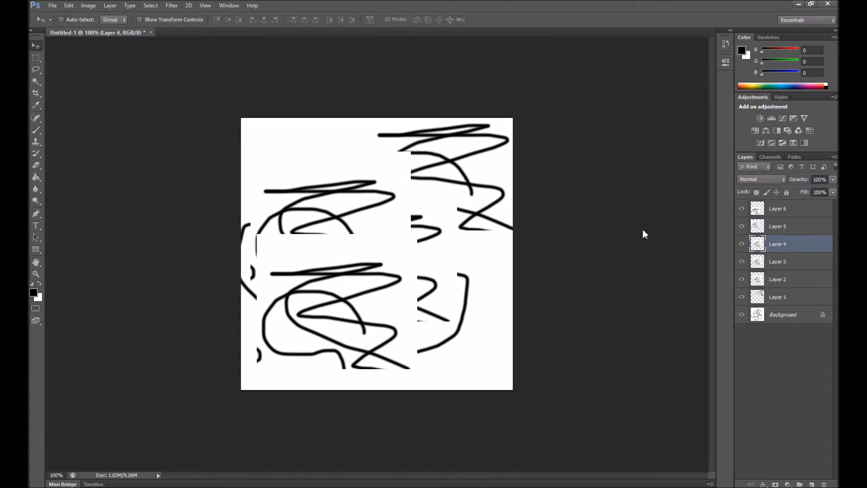
{"action": "mouse_move", "coordinate": [481, 192]}
{"action": "left_mouse_down"}
{"action": "mouse_move", "coordinate": [485, 209]}
{"action": "mouse_move", "coordinate": [533, 198]}
{"action": "mouse_move", "coordinate": [525, 177]}
{"action": "left_mouse_up"}
{"action": "left_click", "coordinate": [773, 246]}
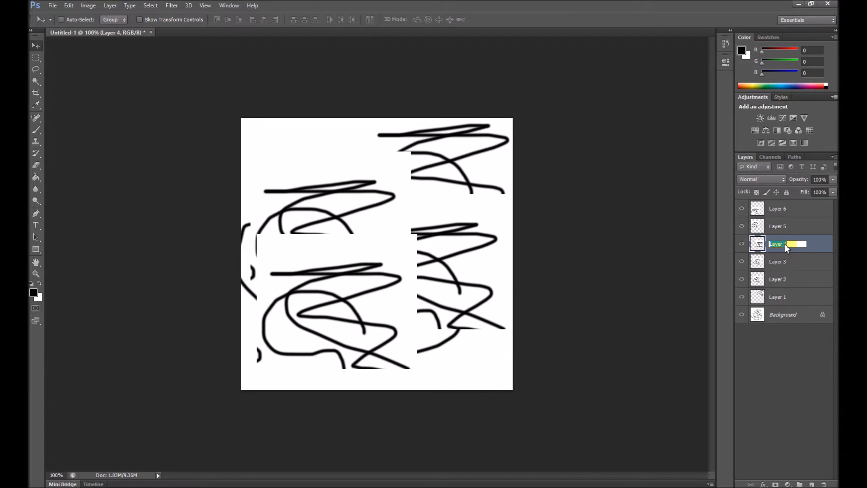
{"action": "left_click", "coordinate": [638, 264]}
- Merge all layers from Background up to Layer 6 into a single layer
{"action": "left_click", "coordinate": [796, 299]}
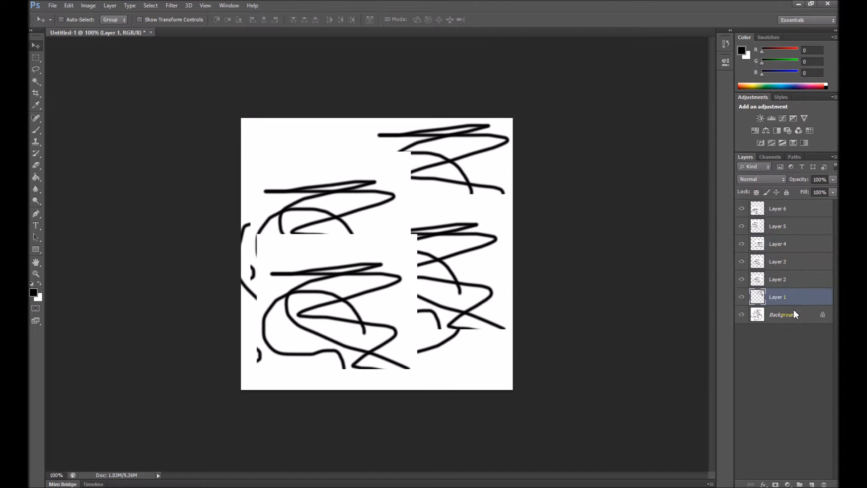
{"action": "left_click", "coordinate": [795, 322]}
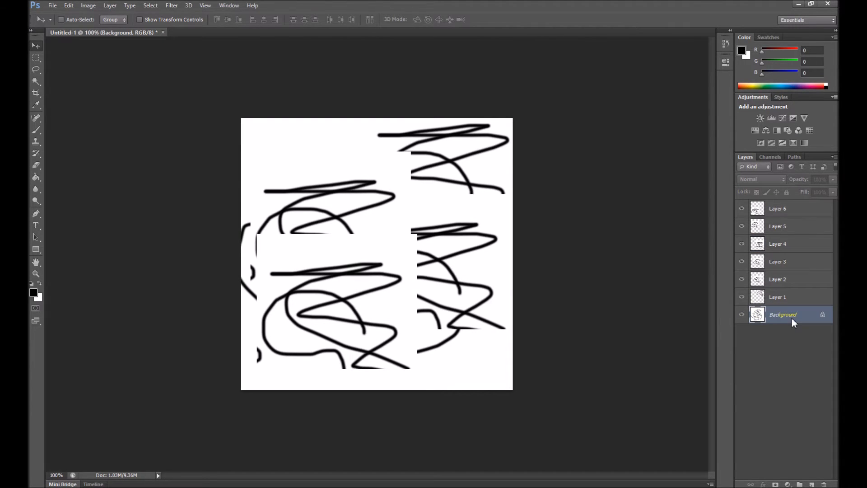
{"action": "left_click", "coordinate": [792, 209], "text": "shift"}
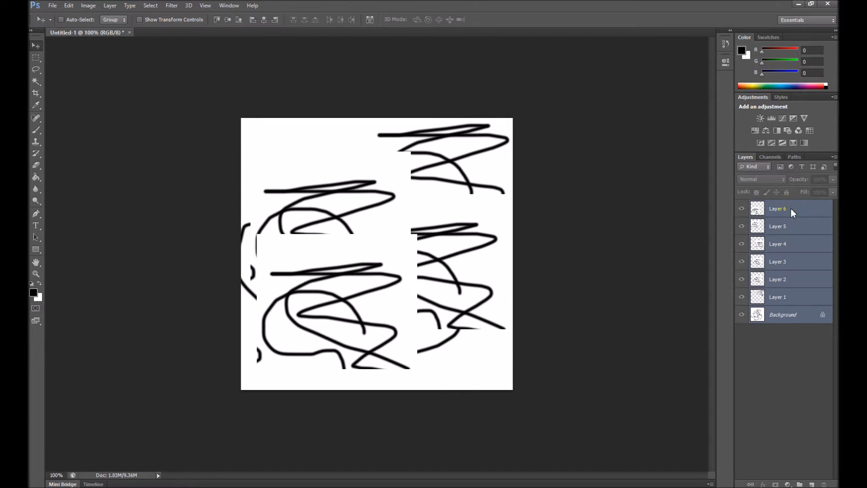
{"action": "right_click", "coordinate": [791, 209]}
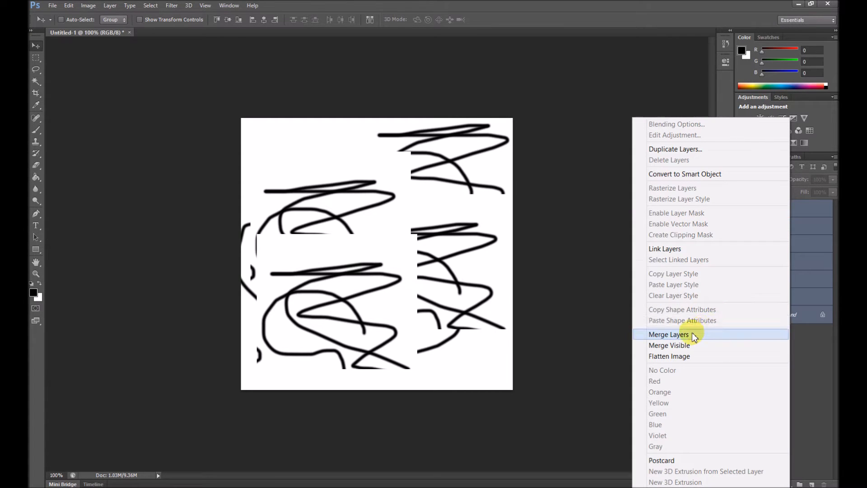
{"action": "left_click", "coordinate": [699, 335]}
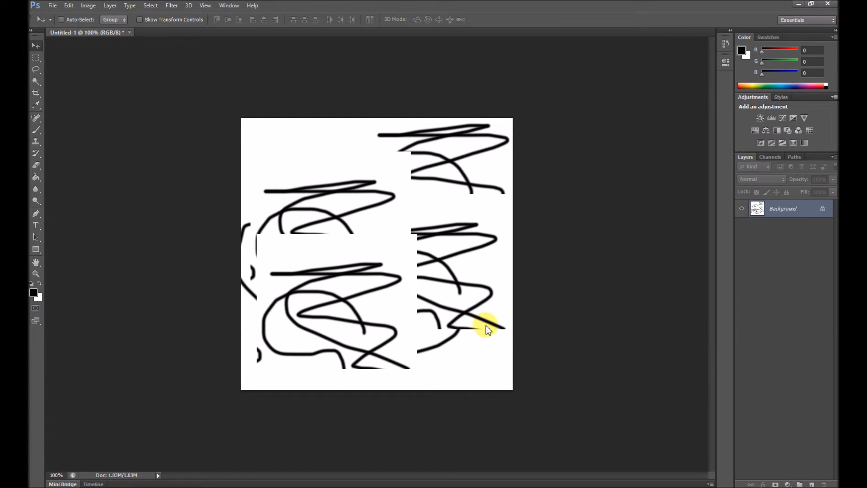
{"action": "left_click", "coordinate": [418, 210]}
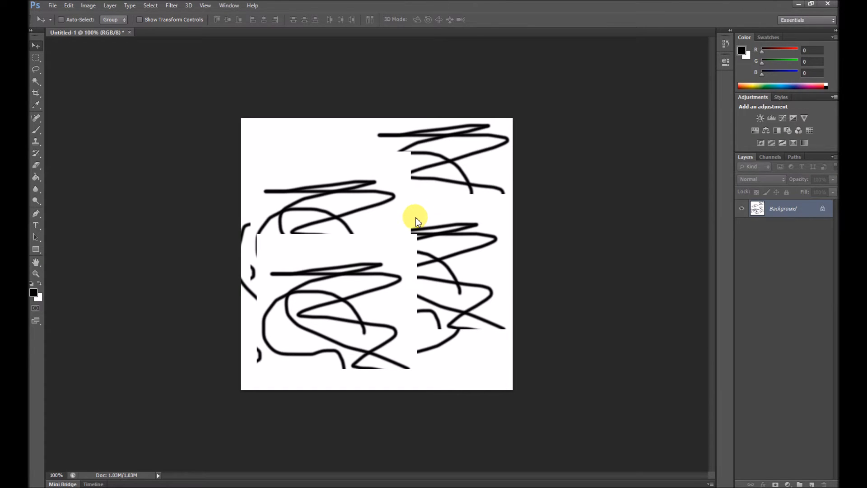
- Outline the upper-left scribble with a freehand Lasso selection and cut it from the canvas
{"action": "left_click", "coordinate": [36, 58]}
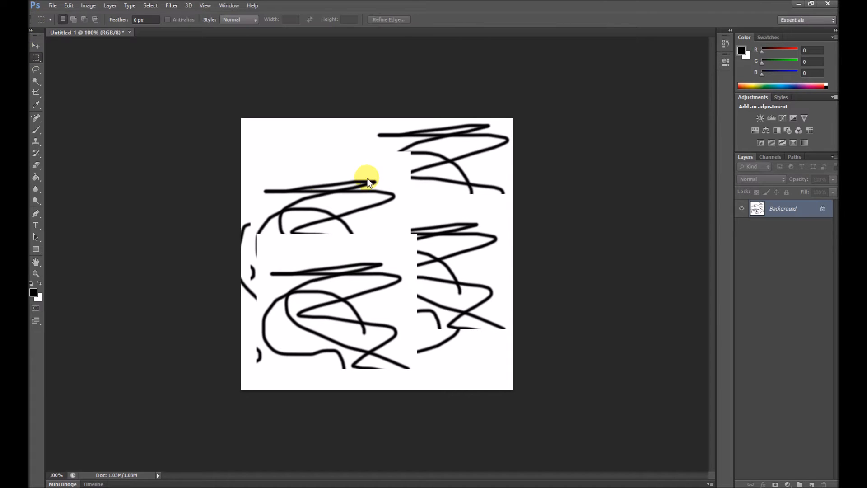
{"action": "left_click", "coordinate": [33, 71]}
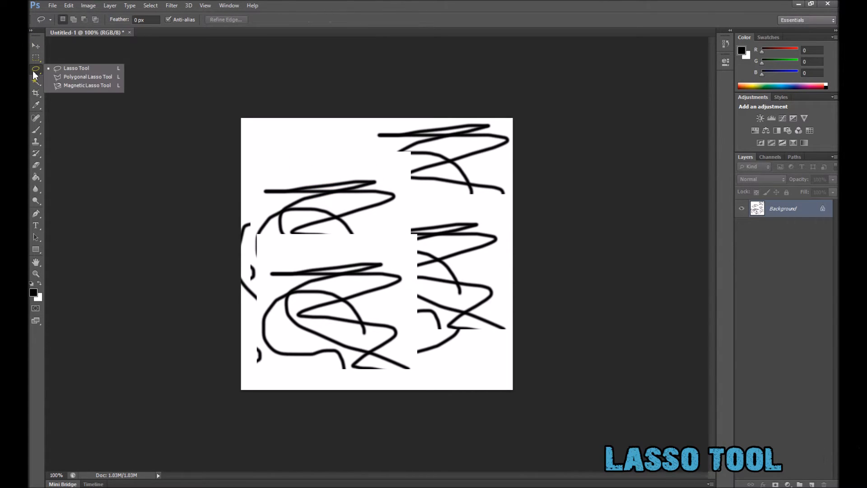
{"action": "mouse_move", "coordinate": [378, 201]}
{"action": "left_mouse_down"}
{"action": "mouse_move", "coordinate": [386, 182]}
{"action": "mouse_move", "coordinate": [353, 170]}
{"action": "mouse_move", "coordinate": [261, 182]}
{"action": "mouse_move", "coordinate": [259, 197]}
{"action": "mouse_move", "coordinate": [279, 201]}
{"action": "mouse_move", "coordinate": [254, 243]}
{"action": "mouse_move", "coordinate": [264, 263]}
{"action": "mouse_move", "coordinate": [281, 243]}
{"action": "mouse_move", "coordinate": [360, 252]}
{"action": "mouse_move", "coordinate": [359, 225]}
{"action": "mouse_move", "coordinate": [384, 214]}
{"action": "mouse_move", "coordinate": [401, 199]}
{"action": "mouse_move", "coordinate": [387, 179]}
{"action": "left_mouse_up"}
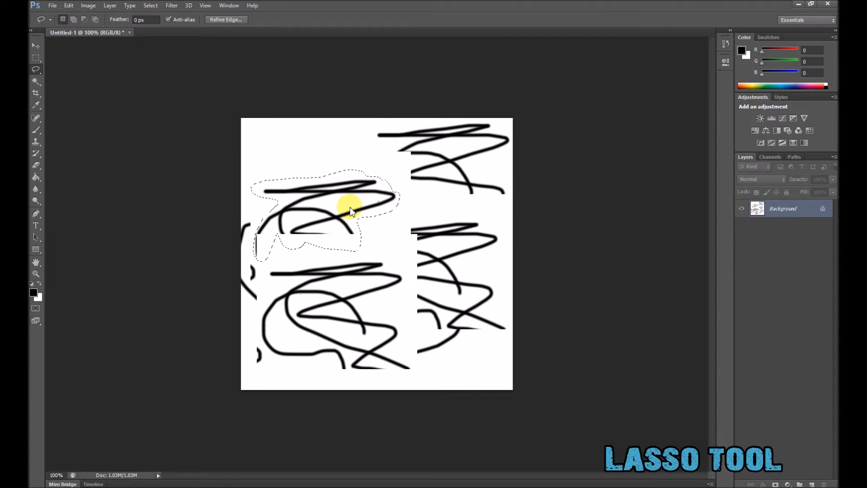
{"action": "key", "text": "ctrl+x"}
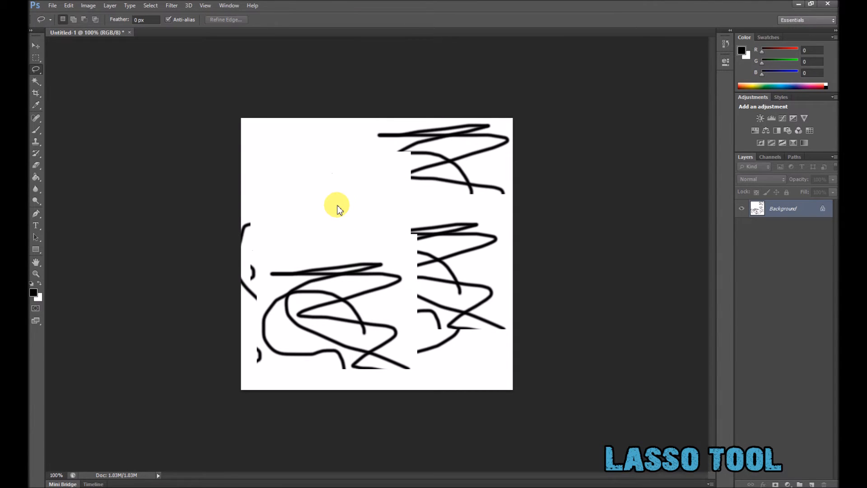
- Unlock the Background layer by converting it to a regular layer named Layer 0
{"action": "left_click", "coordinate": [36, 46]}
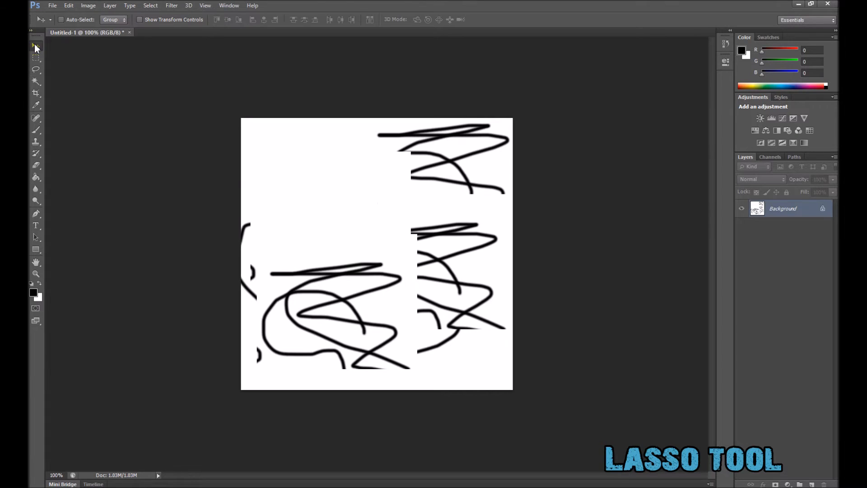
{"action": "double_click", "coordinate": [824, 210]}
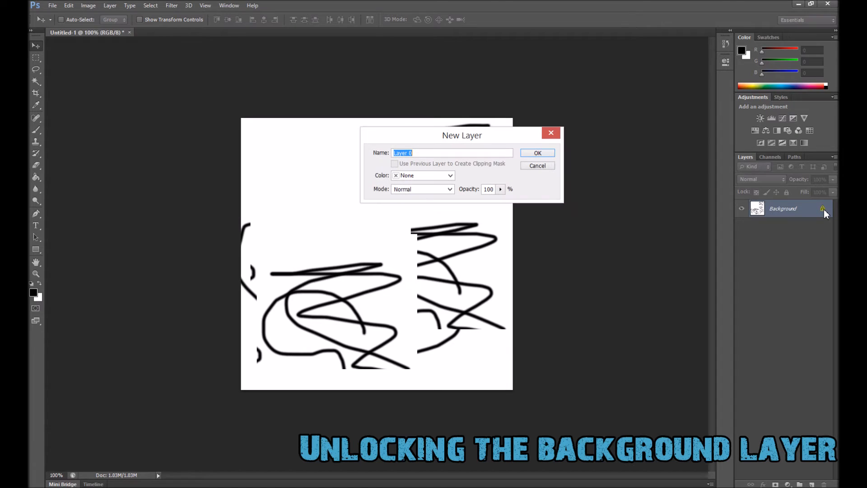
{"action": "left_click", "coordinate": [547, 153]}
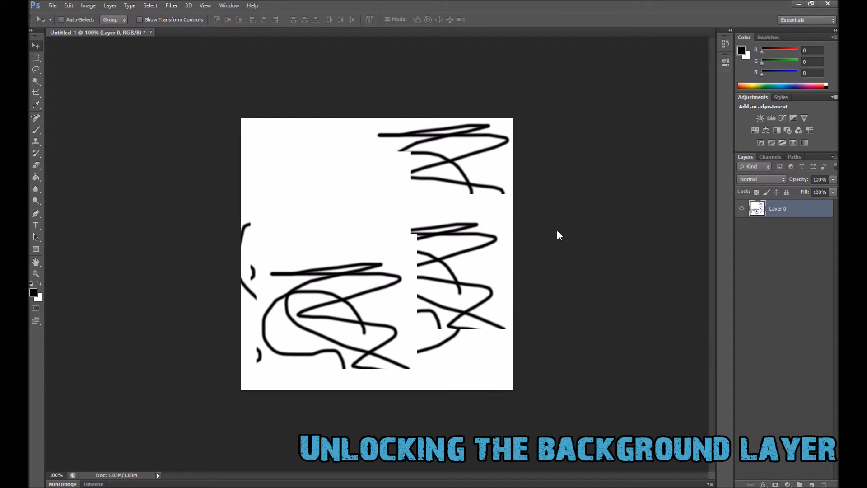
{"action": "left_click", "coordinate": [34, 84]}
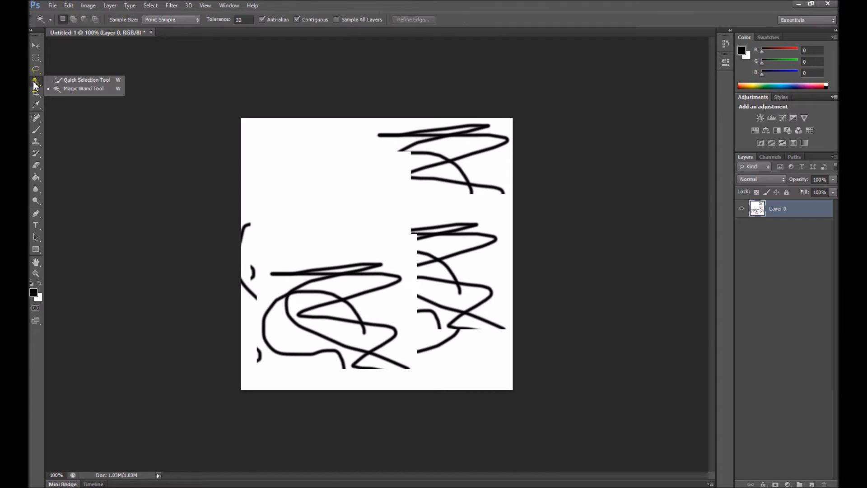
{"action": "left_click", "coordinate": [70, 89]}
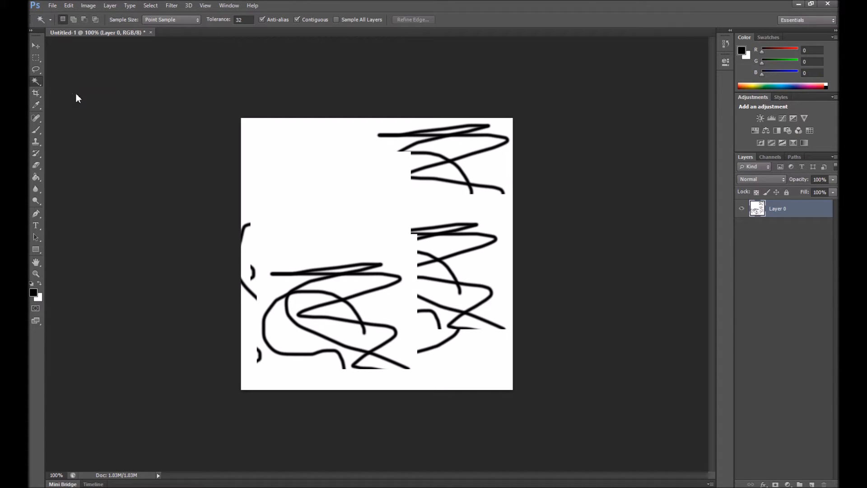
{"action": "left_click", "coordinate": [36, 48]}
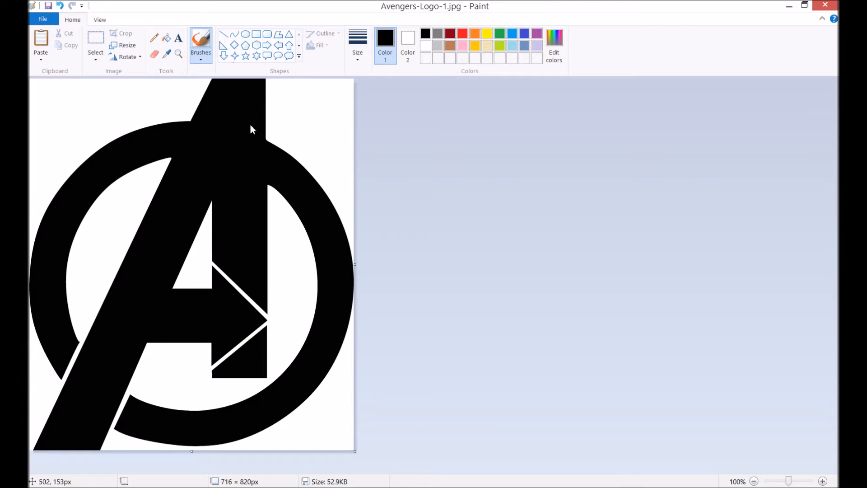
- Copy the whole Avengers logo from Paint and create a white 716 x 820 px document in Photoshop using the Clipboard preset
{"action": "key", "text": "ctrl+a"}
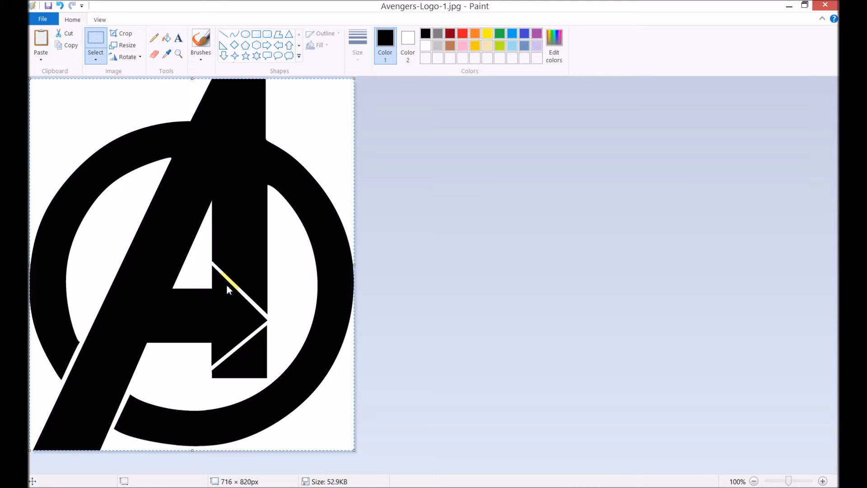
{"action": "key", "text": "alt+Tab"}
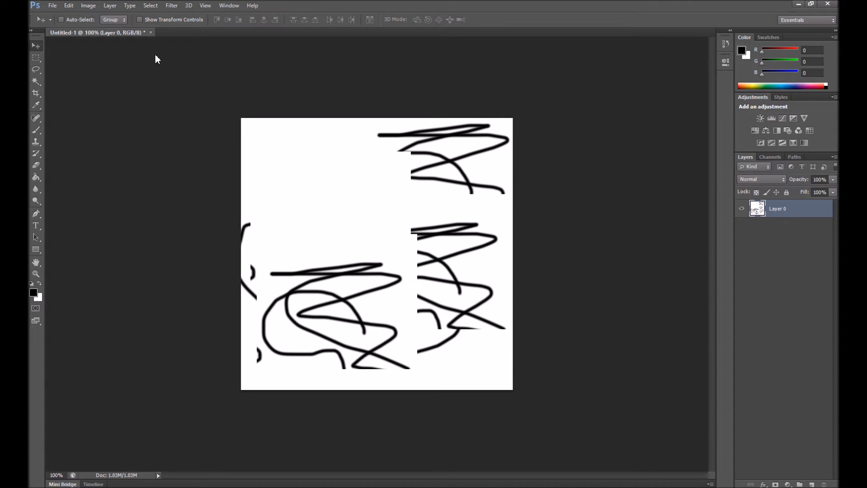
{"action": "left_click", "coordinate": [53, 6]}
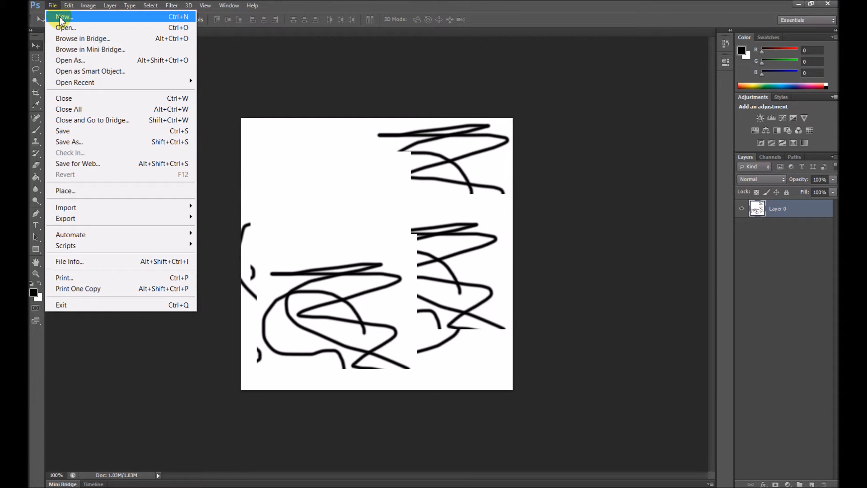
{"action": "left_click", "coordinate": [60, 18]}
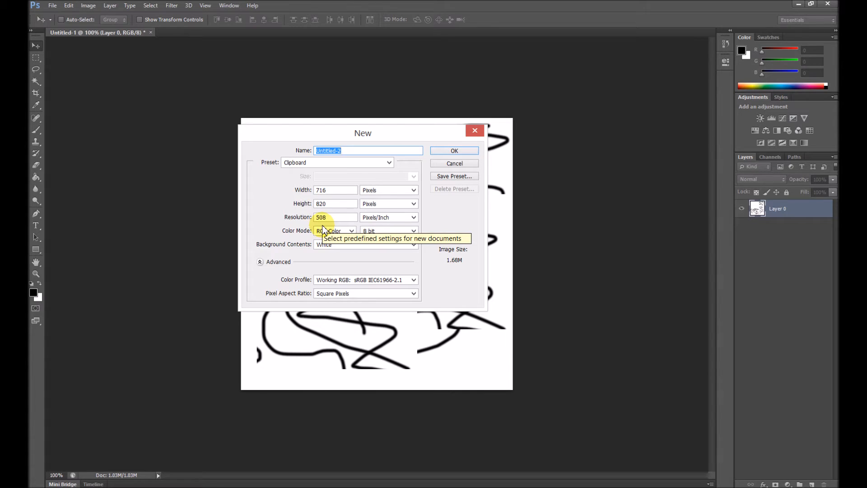
{"action": "left_click", "coordinate": [457, 152]}
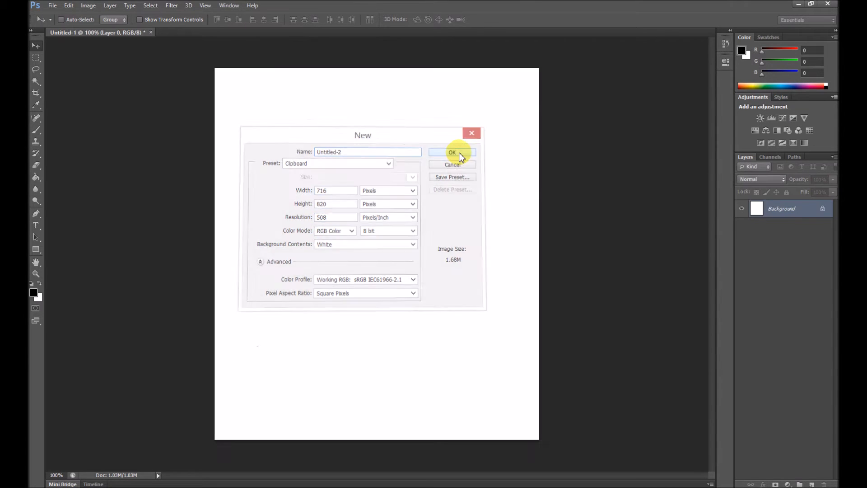
- Paste the Avengers logo into the new document and delete its Background layer
{"action": "key", "text": "ctrl+v"}
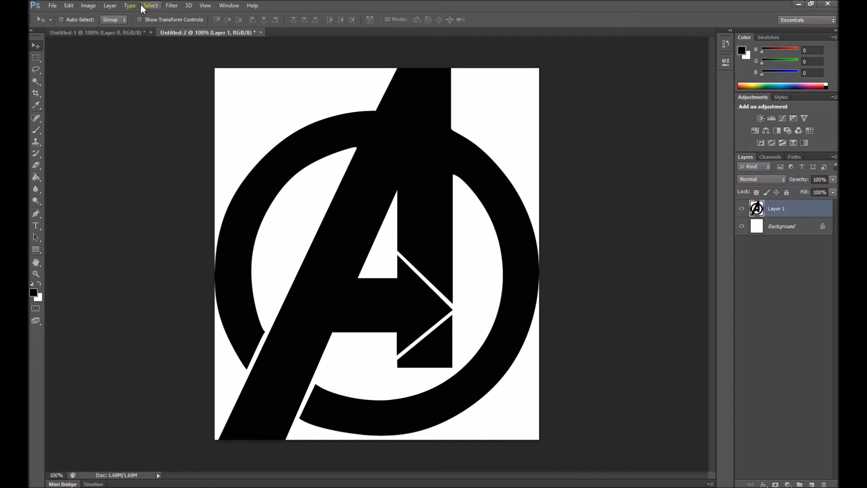
{"action": "left_click", "coordinate": [112, 32]}
{"action": "left_click", "coordinate": [170, 34]}
{"action": "left_click", "coordinate": [794, 226]}
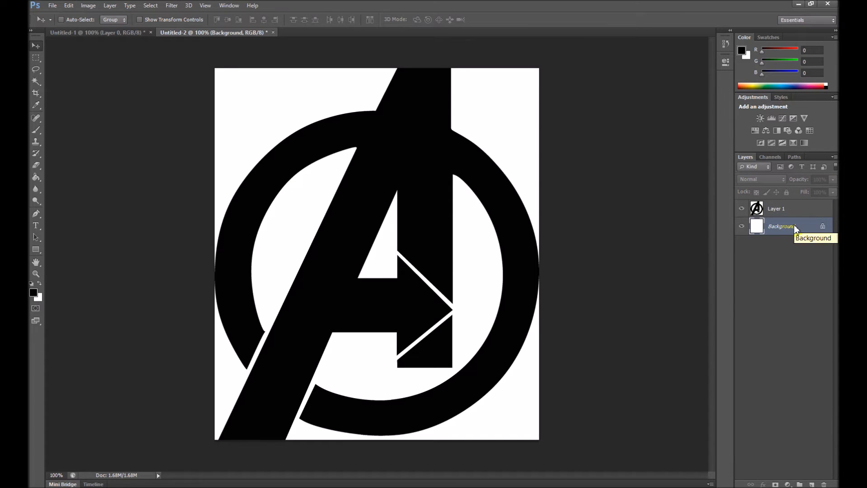
{"action": "key", "text": "Delete"}
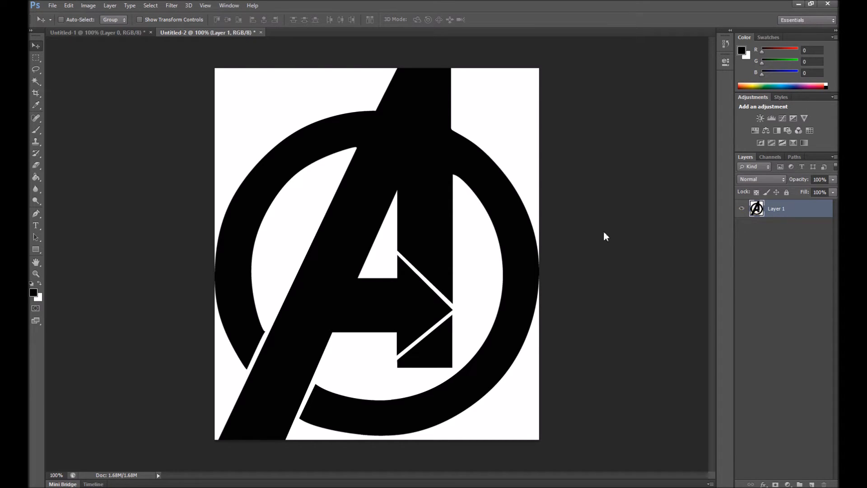
- Remove all white areas around and inside the logo with the Magic Wand, tolerance 32, and clear the selection
{"action": "left_click", "coordinate": [36, 82]}
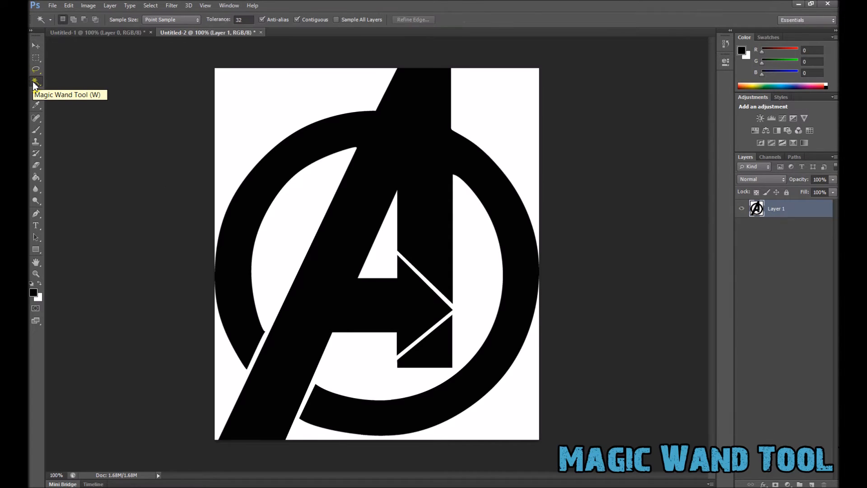
{"action": "left_click", "coordinate": [257, 108]}
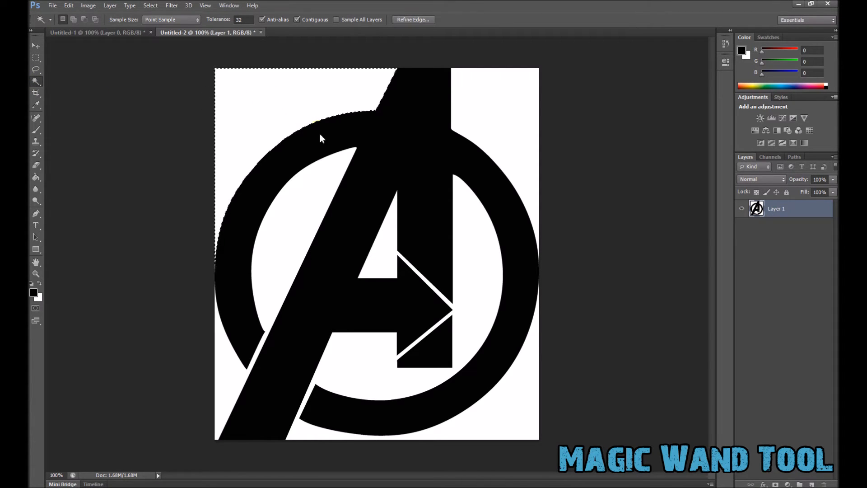
{"action": "key", "text": "Delete"}
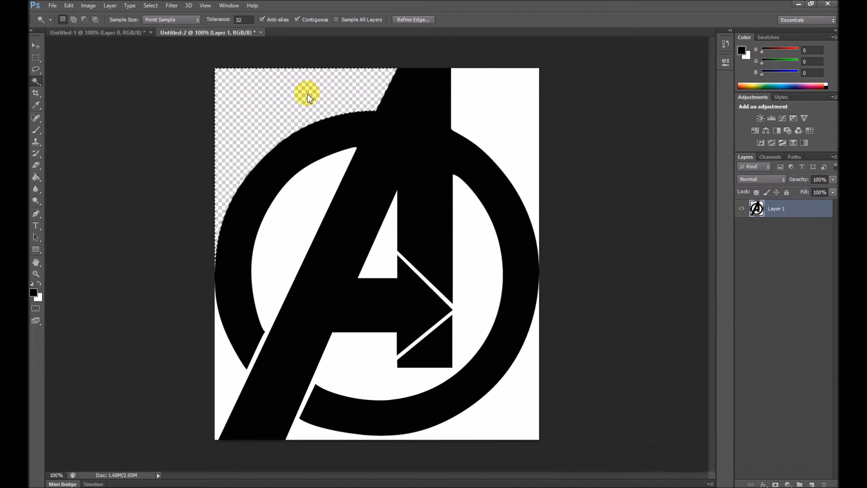
{"action": "left_click", "coordinate": [306, 227]}
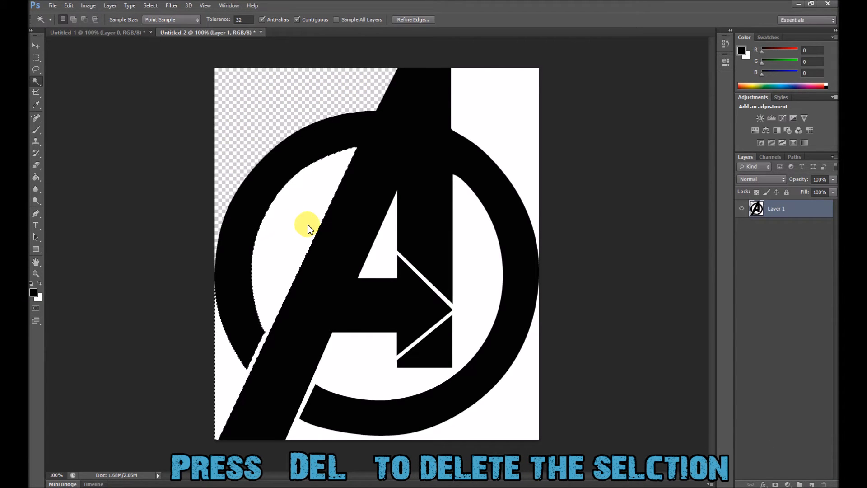
{"action": "key", "text": "Delete"}
{"action": "left_click", "coordinate": [384, 250]}
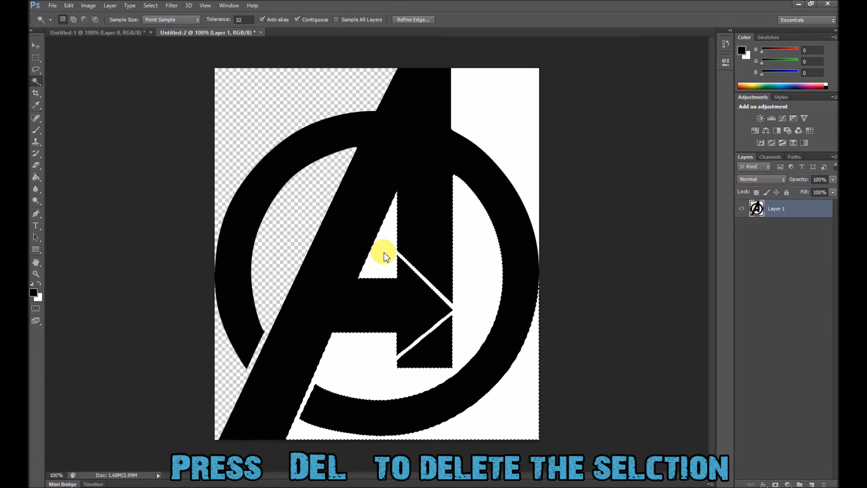
{"action": "key", "text": "Delete"}
{"action": "left_click", "coordinate": [520, 137]}
{"action": "key", "text": "Delete"}
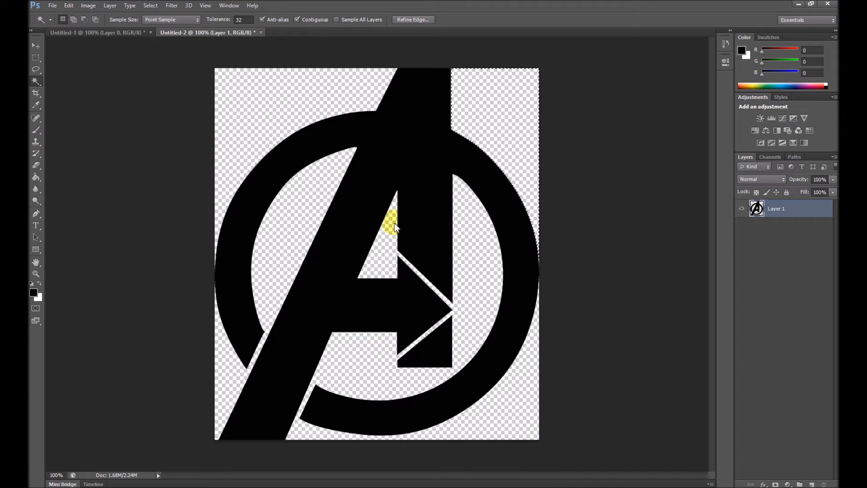
{"action": "left_click", "coordinate": [36, 45]}
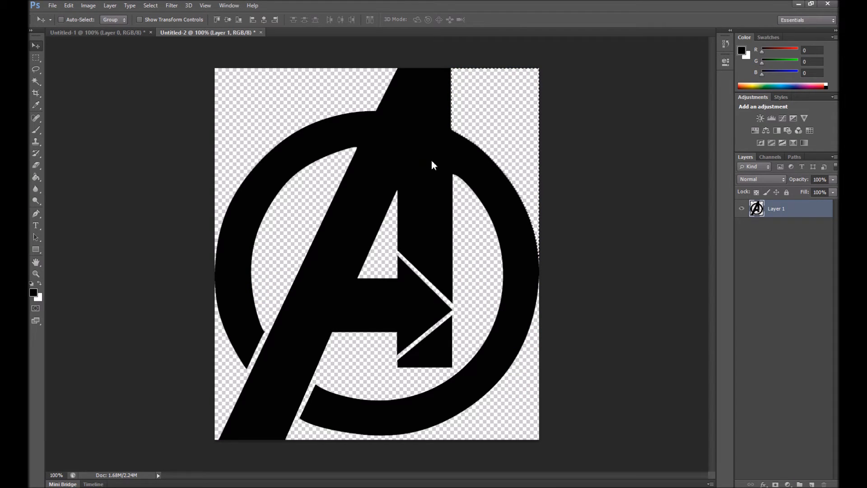
{"action": "key", "text": "ctrl+d"}
- Start saving the logo under a new name and choose the folder Documents > TestSite > images
{"action": "left_click", "coordinate": [53, 5]}
{"action": "left_click", "coordinate": [106, 142]}
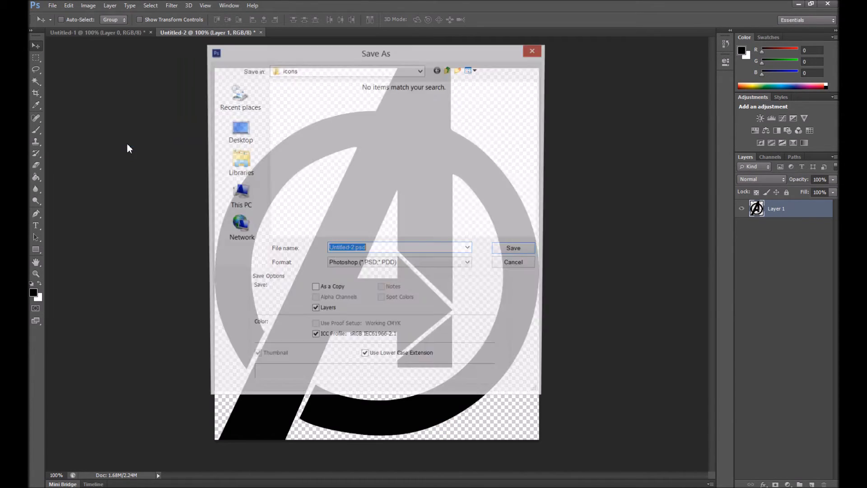
{"action": "left_click", "coordinate": [421, 71]}
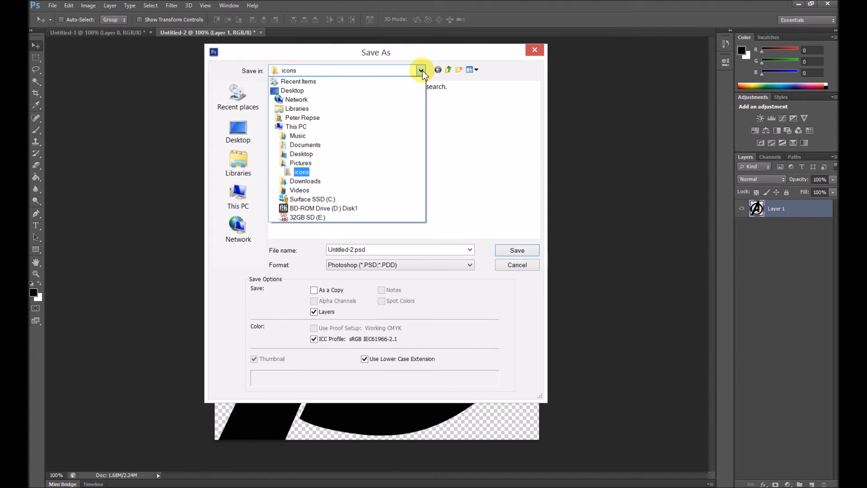
{"action": "left_click", "coordinate": [306, 145]}
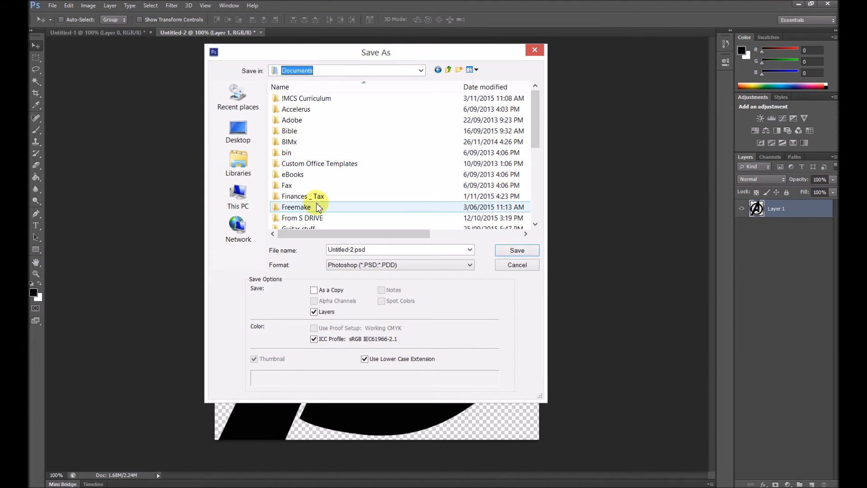
{"action": "scroll", "coordinate": [320, 199], "scroll_direction": "down", "scroll_amount": 5}
{"action": "scroll", "coordinate": [316, 210], "scroll_direction": "down", "scroll_amount": 1}
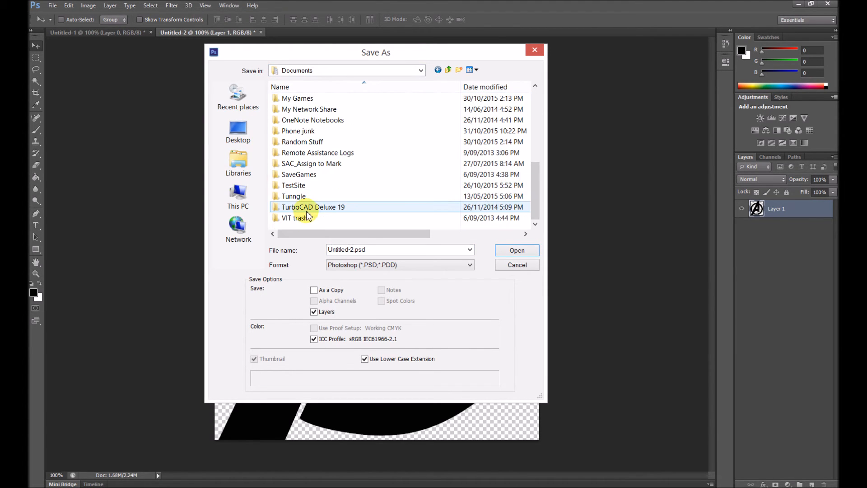
{"action": "double_click", "coordinate": [310, 184]}
{"action": "double_click", "coordinate": [301, 111]}
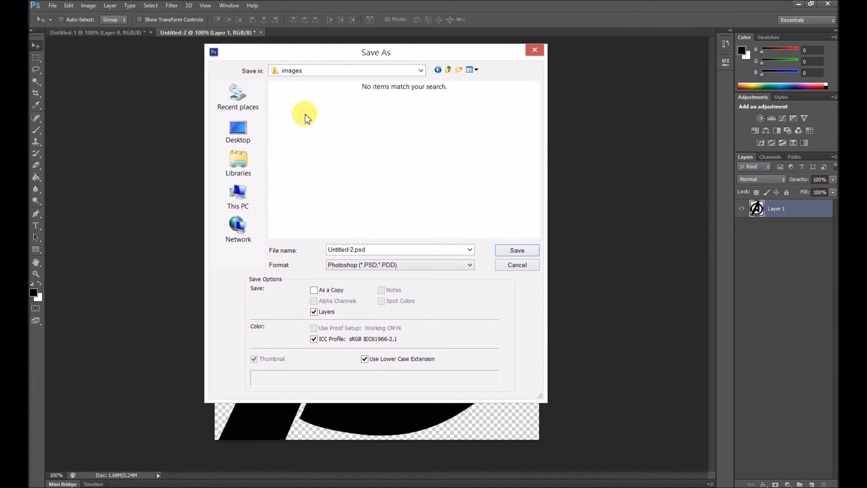
- Save the logo as the PNG file avengersLogo with Smallest / Slow compression and no interlacing
{"action": "left_click_drag", "start_coordinate": [394, 58], "coordinate": [424, 67]}
{"action": "left_click", "coordinate": [424, 274]}
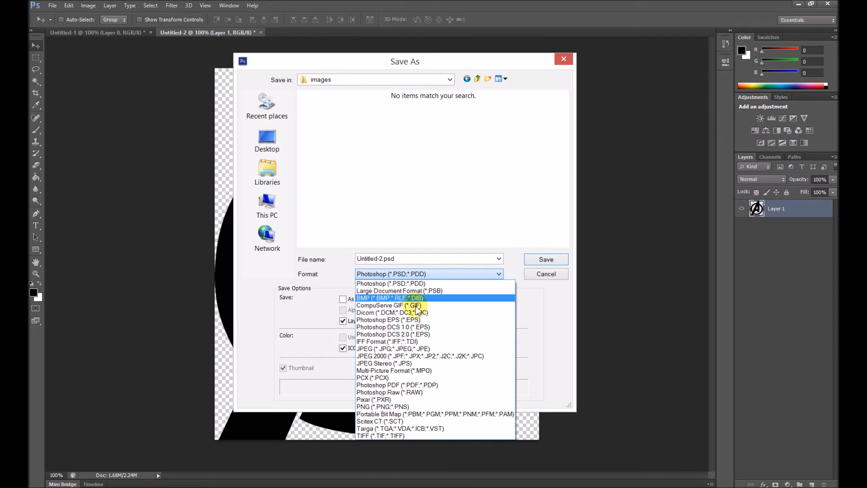
{"action": "left_click", "coordinate": [373, 407]}
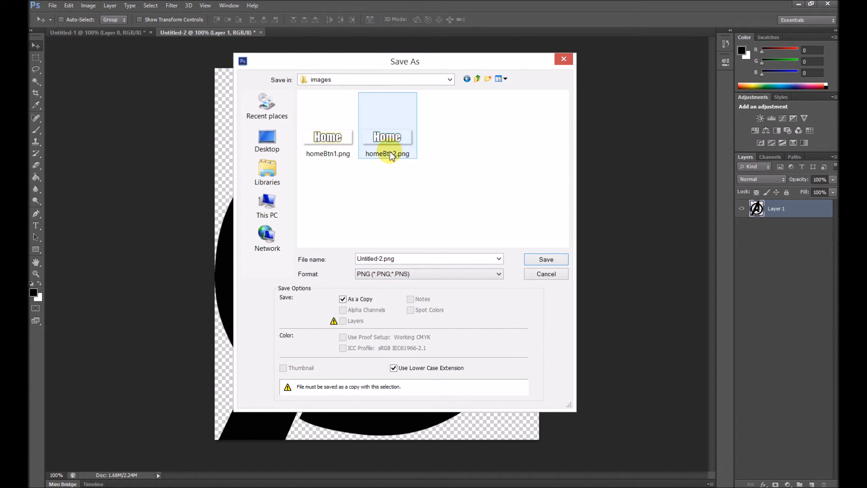
{"action": "left_click_drag", "start_coordinate": [398, 62], "coordinate": [597, 71]}
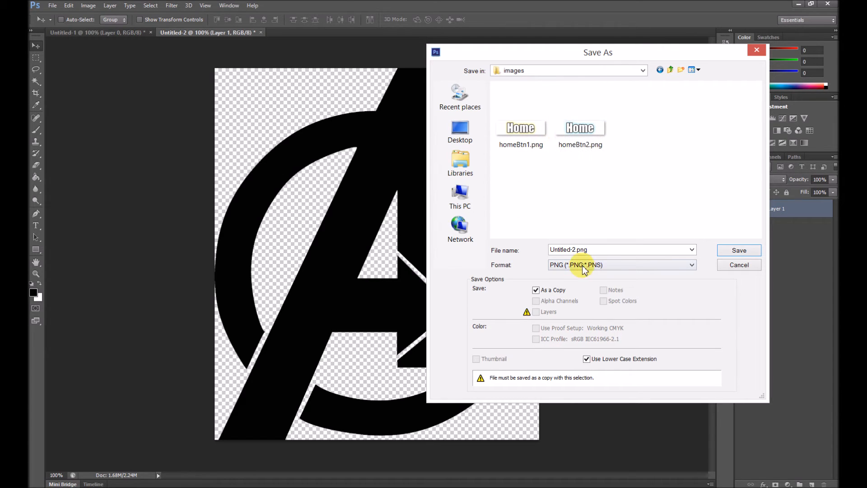
{"action": "double_click", "coordinate": [605, 250]}
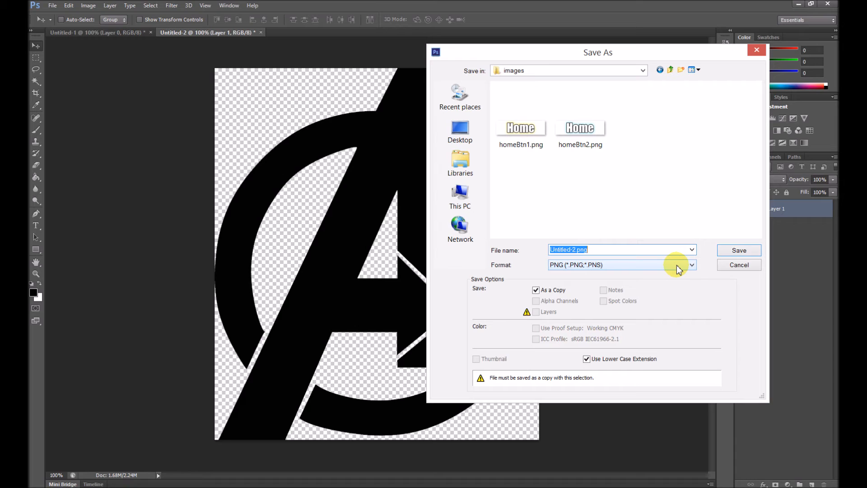
{"action": "type", "text": "avengersLogo"}
{"action": "left_click", "coordinate": [575, 267]}
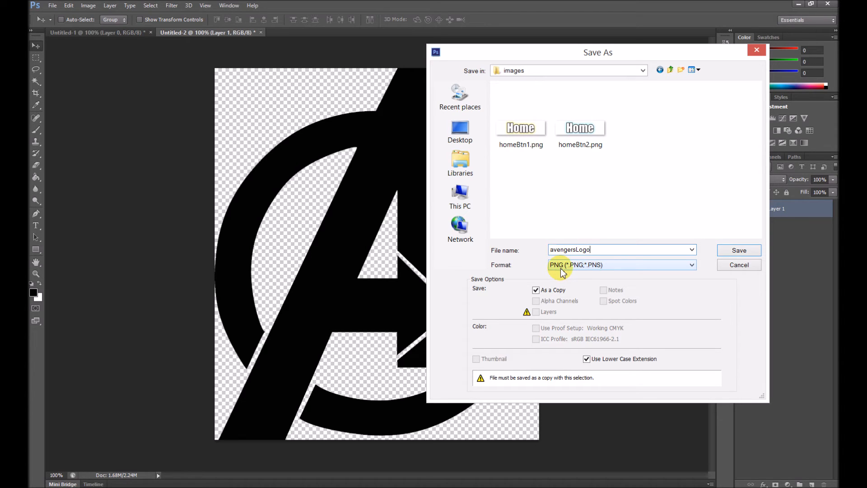
{"action": "left_click", "coordinate": [740, 253]}
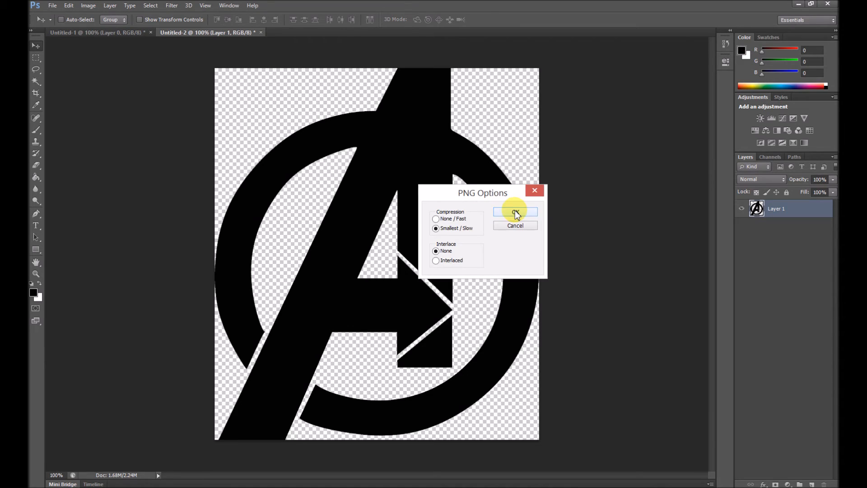
{"action": "left_click", "coordinate": [515, 212]}
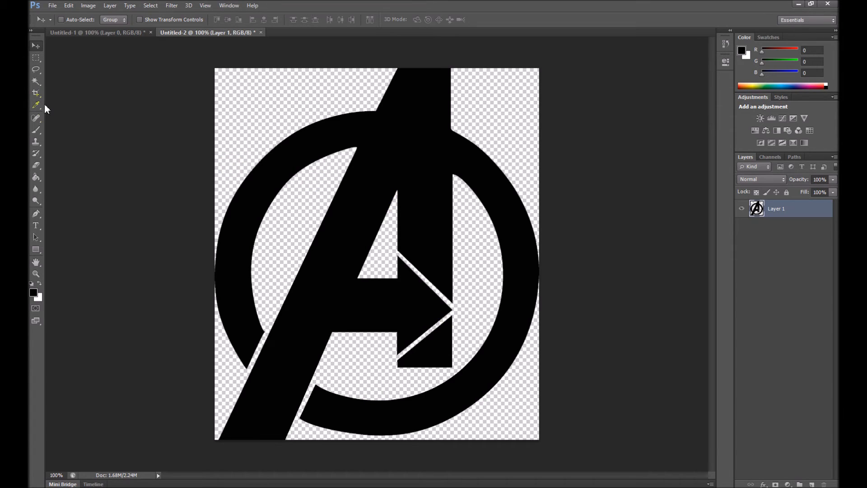
- Crop off the top of the canvas down to the upper edge of the logo's circle
{"action": "left_click", "coordinate": [35, 96]}
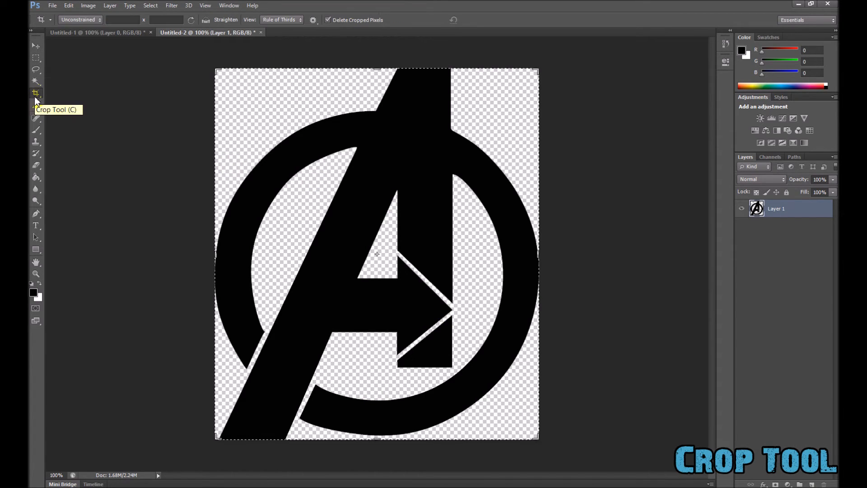
{"action": "mouse_move", "coordinate": [378, 71]}
{"action": "left_mouse_down"}
{"action": "mouse_move", "coordinate": [376, 119]}
{"action": "mouse_move", "coordinate": [362, 93]}
{"action": "left_mouse_up"}
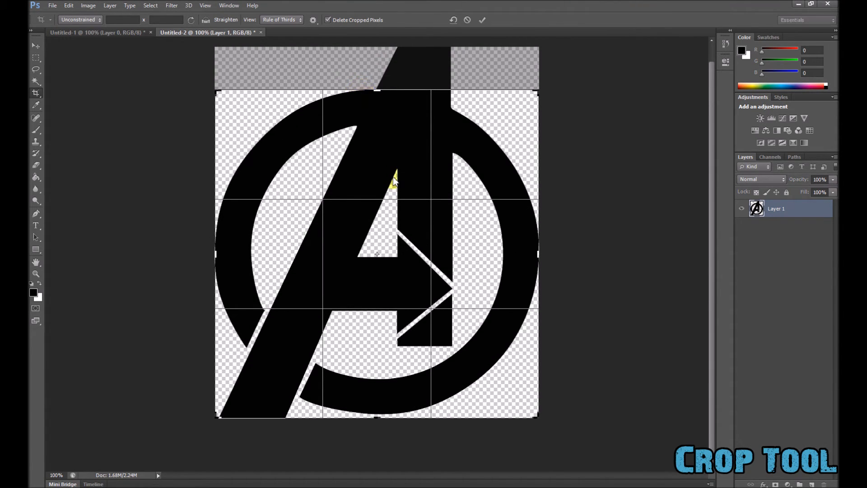
{"action": "left_click", "coordinate": [483, 20]}
{"action": "left_click", "coordinate": [477, 221]}
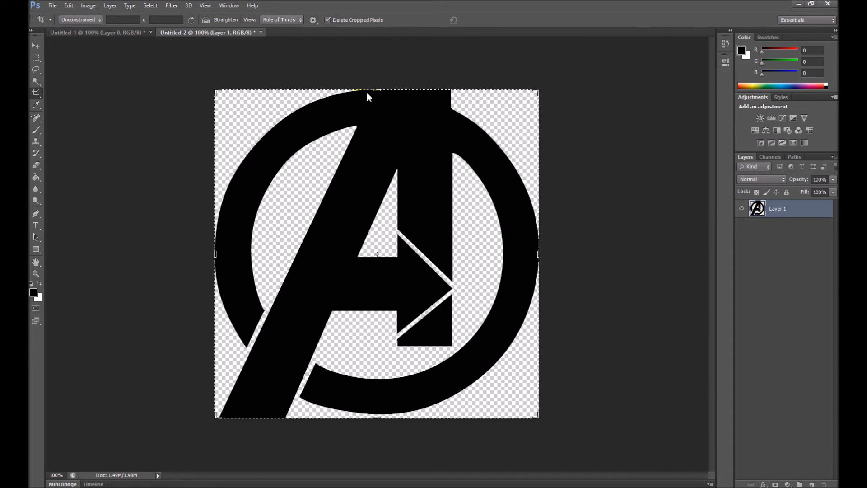
{"action": "left_click", "coordinate": [486, 292]}
{"action": "left_click", "coordinate": [35, 49]}
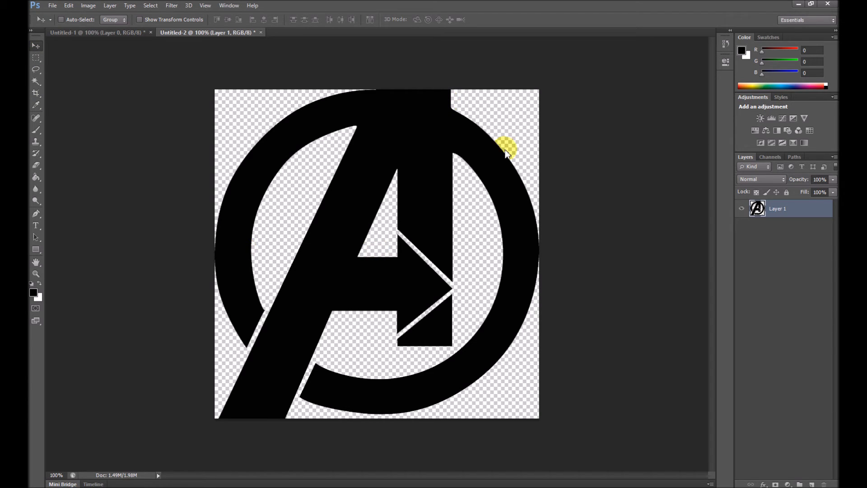
- Examine the variants of the Spot Healing Brush and the Clone Stamp tool
{"action": "left_click", "coordinate": [42, 120]}
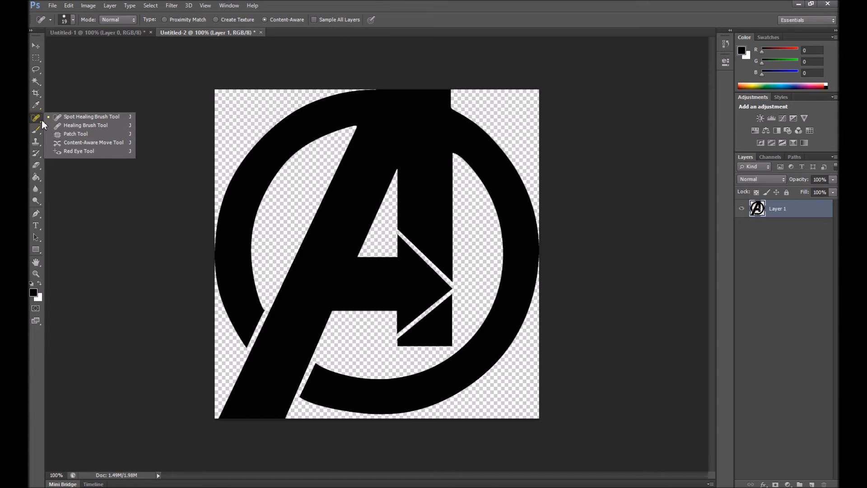
{"action": "left_click", "coordinate": [96, 119]}
{"action": "left_click", "coordinate": [35, 145]}
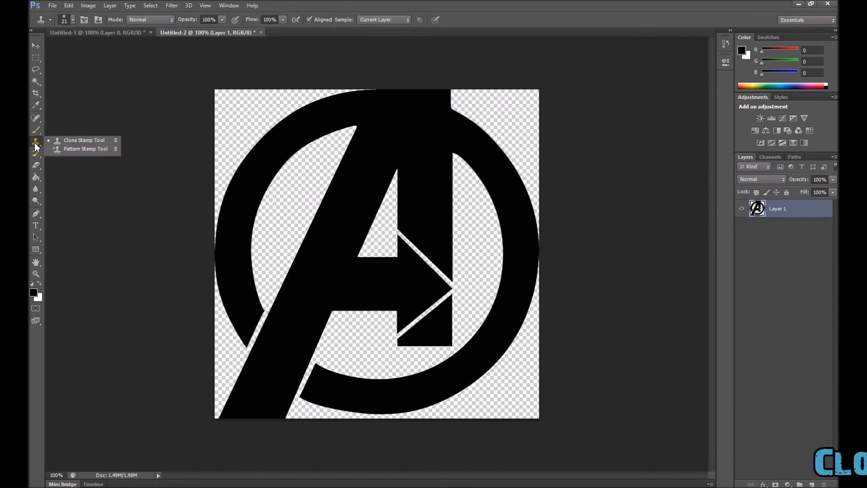
- Copy the whole dark fantasy picture from Paint and paste it into a new white 1000 x 708 px Photoshop document using the Clipboard preset
{"action": "left_click", "coordinate": [608, 226]}
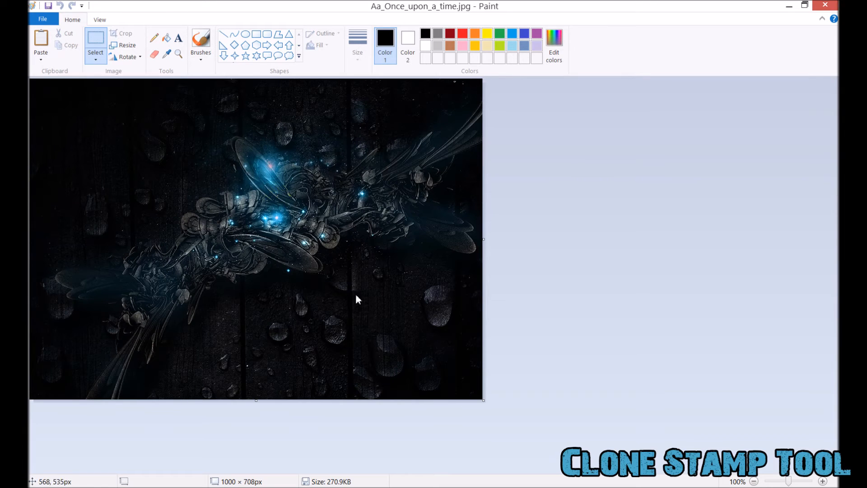
{"action": "key", "text": "ctrl+a"}
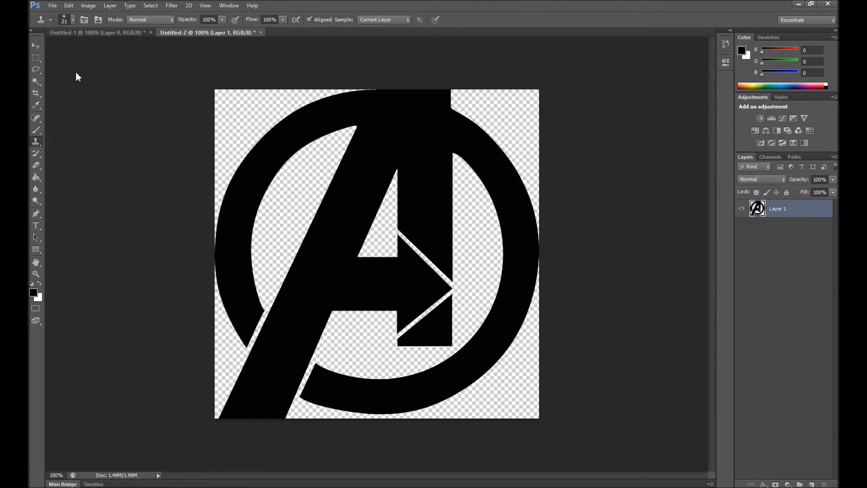
{"action": "left_click", "coordinate": [52, 5]}
{"action": "left_click", "coordinate": [68, 13]}
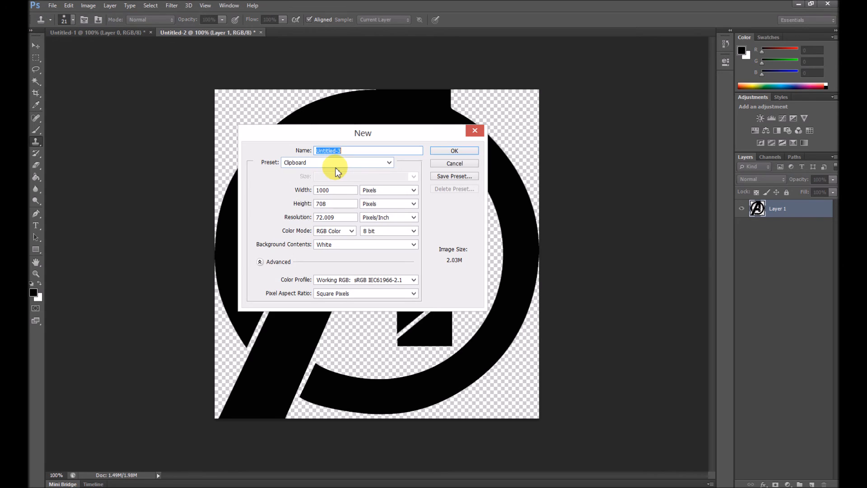
{"action": "left_click", "coordinate": [449, 150]}
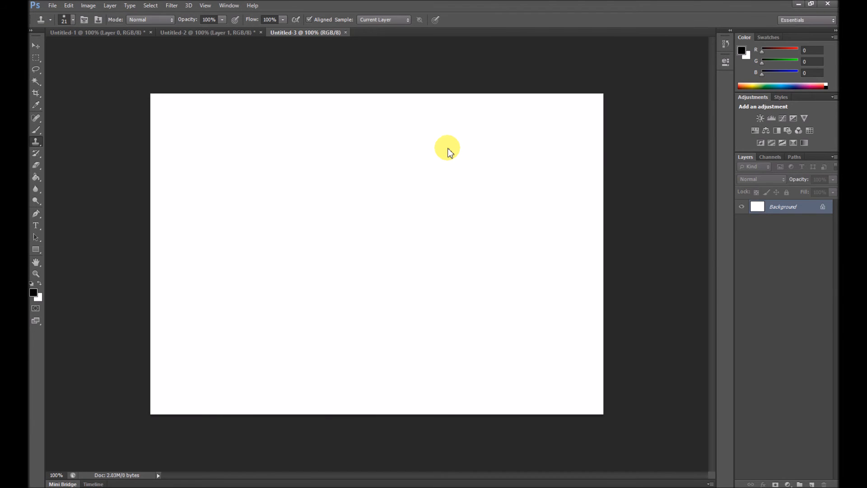
{"action": "key", "text": "ctrl+v"}
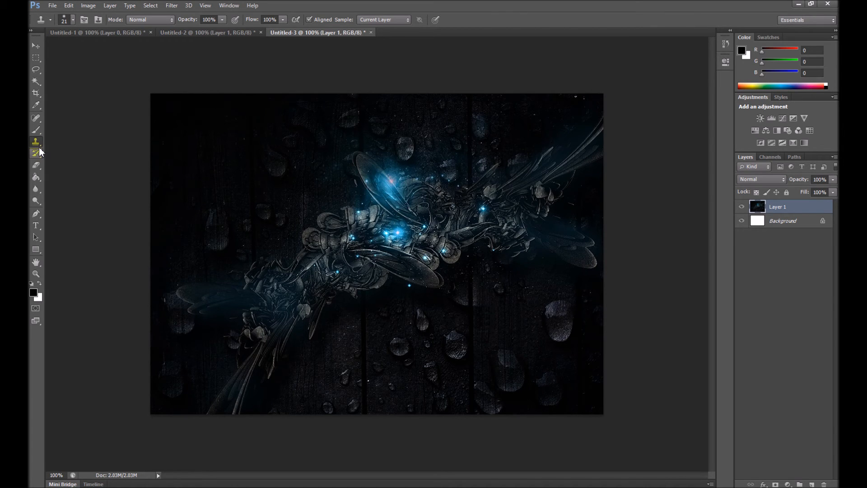
- Try to delete a rectangular marquee area over the tendrils at the picture's lower edge
{"action": "left_click", "coordinate": [37, 57]}
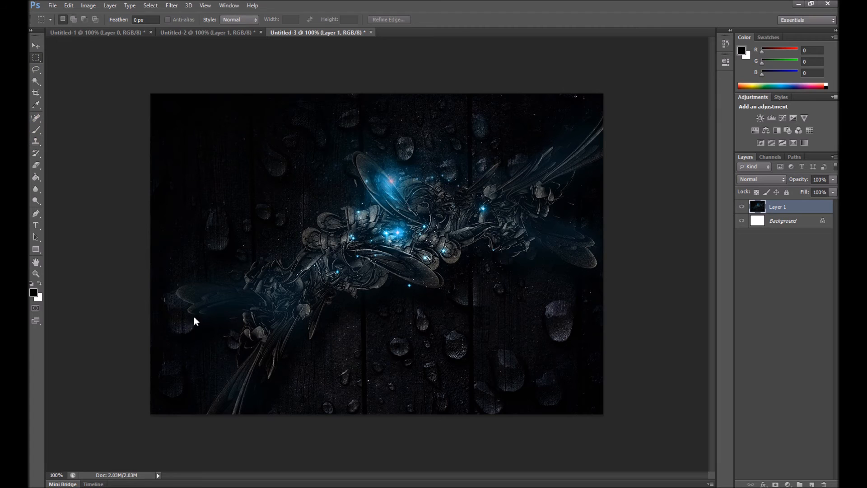
{"action": "left_click_drag", "start_coordinate": [203, 364], "coordinate": [259, 446]}
{"action": "key", "text": "Delete"}
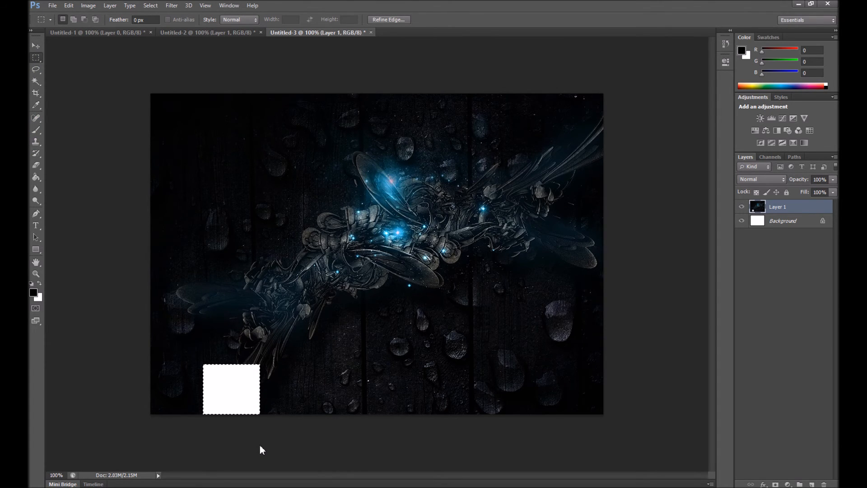
{"action": "key", "text": "ctrl+z"}
{"action": "key", "text": "ctrl+d"}
- Activate the Clone Stamp tool and enlarge its brush to 60 px
{"action": "left_click", "coordinate": [36, 142]}
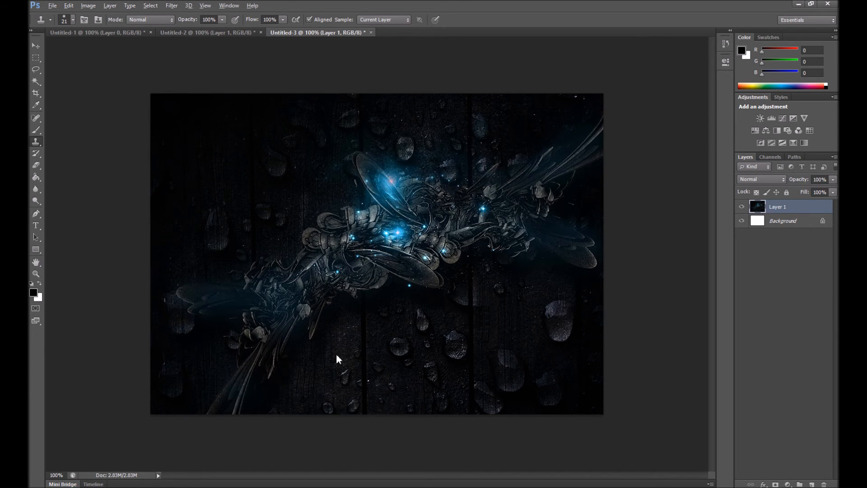
{"action": "key", "text": "alt"}
{"action": "key", "text": "alt"}
{"action": "scroll", "coordinate": [329, 364], "scroll_direction": "up", "scroll_amount": 7}
{"action": "scroll", "coordinate": [329, 365], "scroll_direction": "down", "scroll_amount": 1}
{"action": "scroll", "coordinate": [329, 365], "scroll_direction": "down", "scroll_amount": 6}
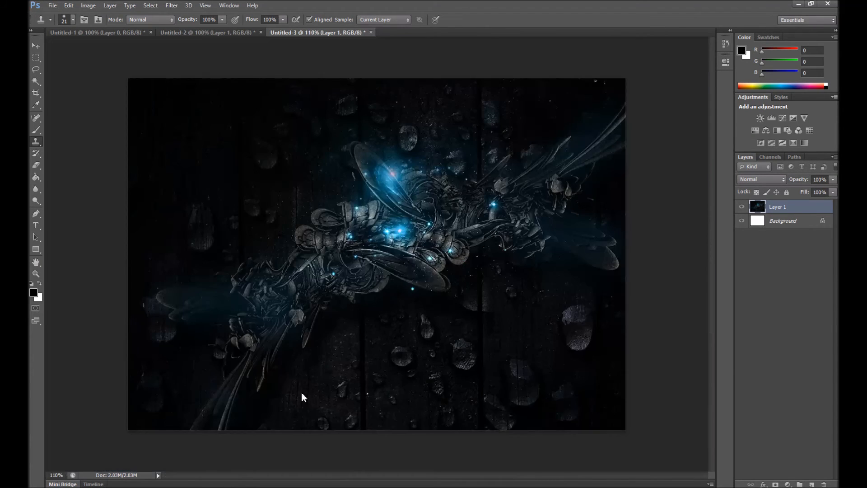
{"action": "scroll", "coordinate": [293, 429], "scroll_direction": "up", "scroll_amount": 1}
{"action": "key", "text": "alt"}
{"action": "key", "text": "alt"}
{"action": "scroll", "coordinate": [321, 421], "scroll_direction": "down", "scroll_amount": 1}
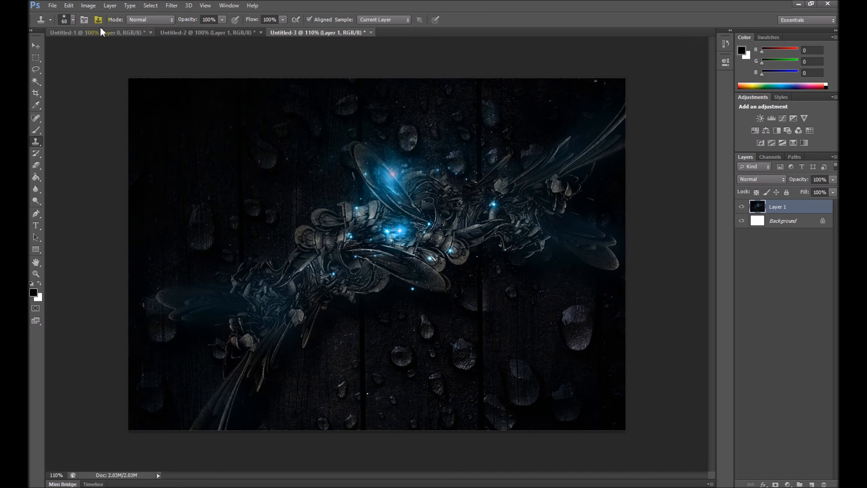
- Examine the size, hardness and tip presets available for the Clone Stamp brush
{"action": "left_click", "coordinate": [74, 20]}
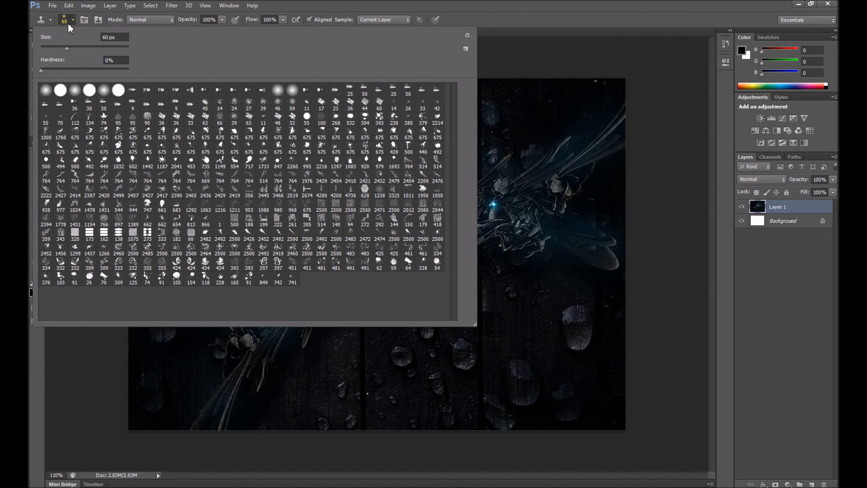
{"action": "left_click", "coordinate": [73, 19]}
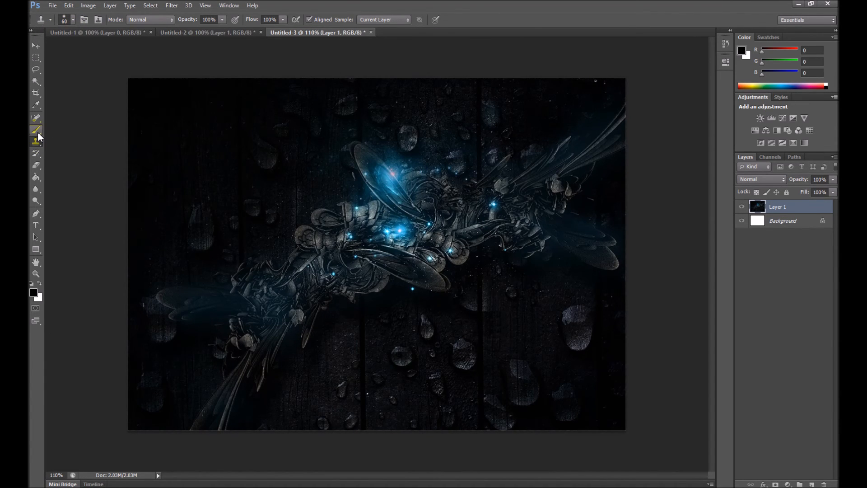
{"action": "left_click", "coordinate": [73, 20]}
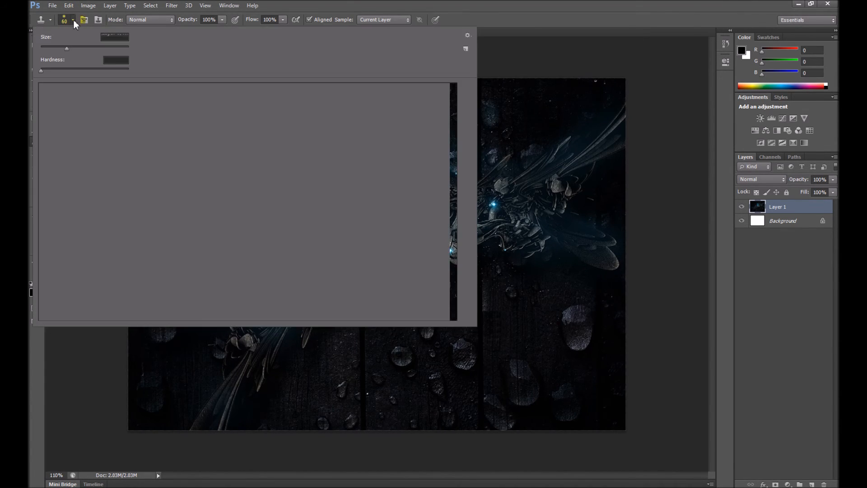
{"action": "left_click", "coordinate": [73, 19]}
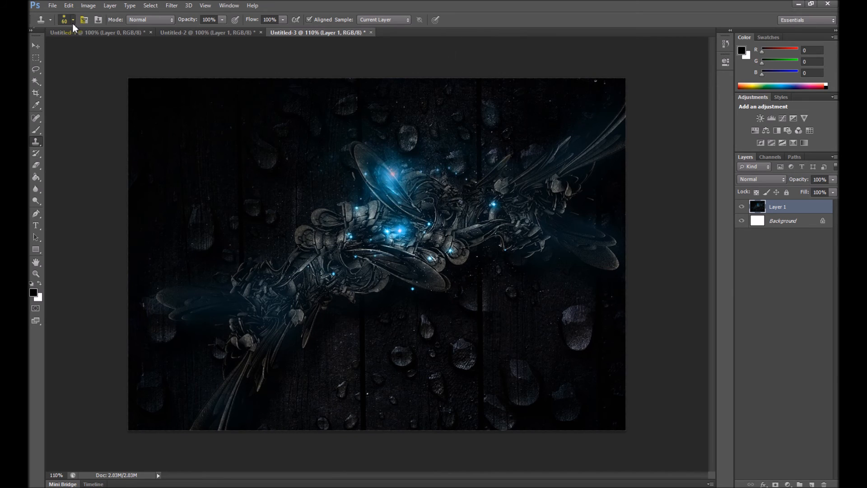
{"action": "left_click", "coordinate": [72, 21]}
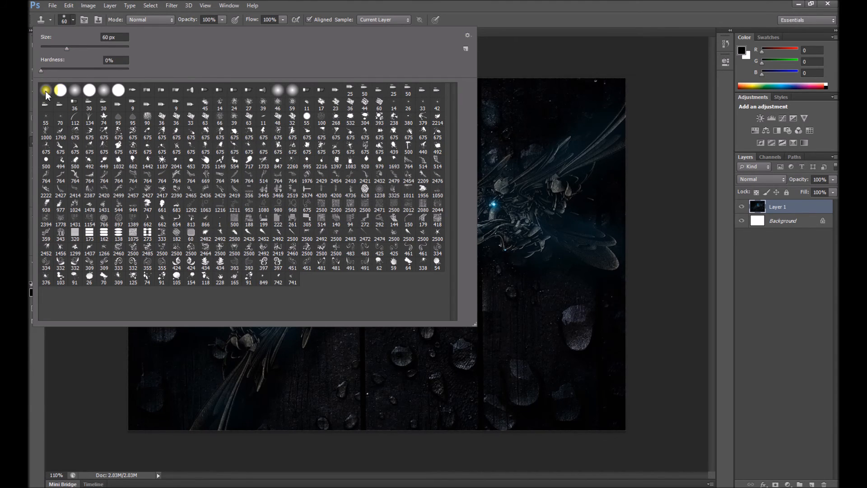
{"action": "left_click", "coordinate": [515, 7]}
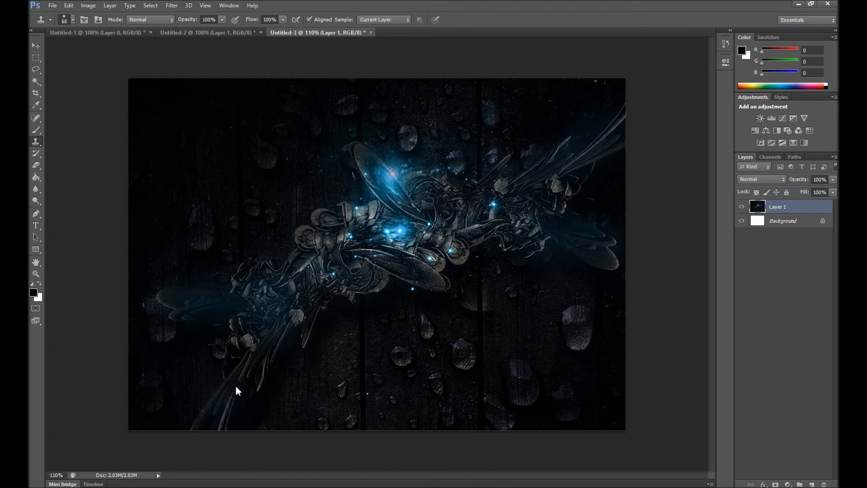
- Clone the dark wood texture over the tendrils in the lower-left part of the picture
{"action": "mouse_move", "coordinate": [236, 386]}
{"action": "left_mouse_down"}
{"action": "mouse_move", "coordinate": [219, 432]}
{"action": "mouse_move", "coordinate": [229, 393]}
{"action": "mouse_move", "coordinate": [200, 427]}
{"action": "mouse_move", "coordinate": [226, 404]}
{"action": "mouse_move", "coordinate": [272, 404]}
{"action": "mouse_move", "coordinate": [246, 405]}
{"action": "mouse_move", "coordinate": [216, 425]}
{"action": "left_mouse_up"}
{"action": "mouse_move", "coordinate": [269, 399]}
{"action": "left_mouse_down"}
{"action": "mouse_move", "coordinate": [265, 430]}
{"action": "mouse_move", "coordinate": [271, 423]}
{"action": "left_mouse_up"}
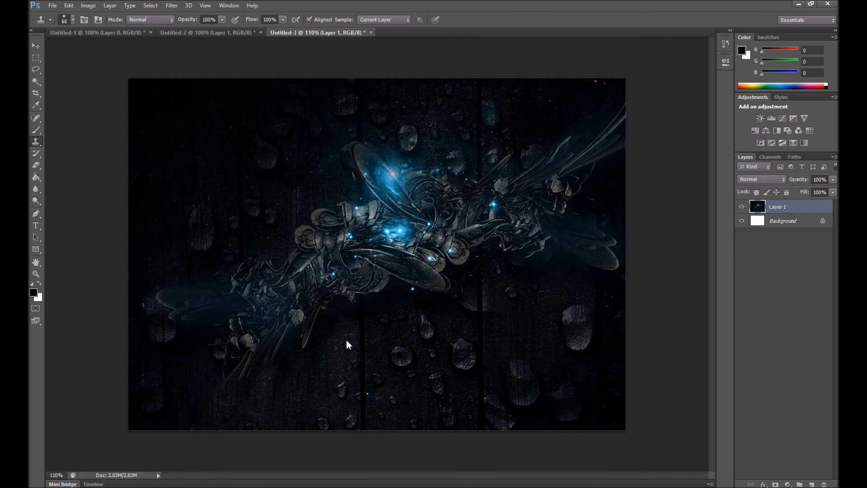
{"action": "left_click_drag", "start_coordinate": [252, 370], "coordinate": [235, 399]}
- Clone the glowing blue wing and its surrounding details onto the upper-left part of the picture
{"action": "left_click_drag", "start_coordinate": [189, 144], "coordinate": [188, 159]}
{"action": "mouse_move", "coordinate": [189, 178]}
{"action": "left_mouse_down"}
{"action": "mouse_move", "coordinate": [176, 244]}
{"action": "mouse_move", "coordinate": [160, 230]}
{"action": "mouse_move", "coordinate": [173, 187]}
{"action": "mouse_move", "coordinate": [212, 222]}
{"action": "mouse_move", "coordinate": [198, 250]}
{"action": "mouse_move", "coordinate": [150, 218]}
{"action": "mouse_move", "coordinate": [181, 185]}
{"action": "mouse_move", "coordinate": [206, 251]}
{"action": "mouse_move", "coordinate": [165, 255]}
{"action": "mouse_move", "coordinate": [150, 202]}
{"action": "mouse_move", "coordinate": [196, 187]}
{"action": "mouse_move", "coordinate": [207, 250]}
{"action": "mouse_move", "coordinate": [169, 256]}
{"action": "mouse_move", "coordinate": [161, 194]}
{"action": "mouse_move", "coordinate": [179, 180]}
{"action": "mouse_move", "coordinate": [222, 224]}
{"action": "mouse_move", "coordinate": [198, 254]}
{"action": "mouse_move", "coordinate": [160, 204]}
{"action": "mouse_move", "coordinate": [173, 186]}
{"action": "mouse_move", "coordinate": [226, 216]}
{"action": "mouse_move", "coordinate": [212, 257]}
{"action": "mouse_move", "coordinate": [156, 249]}
{"action": "mouse_move", "coordinate": [165, 191]}
{"action": "mouse_move", "coordinate": [223, 207]}
{"action": "mouse_move", "coordinate": [239, 236]}
{"action": "mouse_move", "coordinate": [238, 265]}
{"action": "mouse_move", "coordinate": [191, 257]}
{"action": "mouse_move", "coordinate": [188, 245]}
{"action": "mouse_move", "coordinate": [240, 276]}
{"action": "left_mouse_up"}
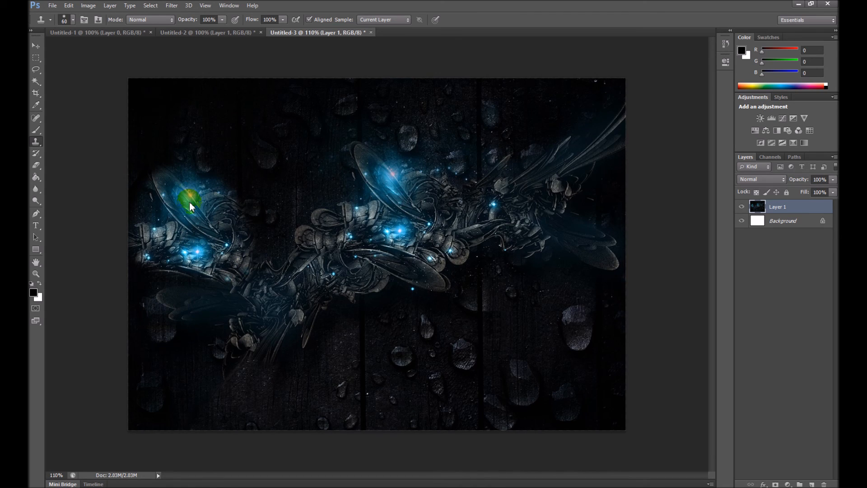
- Try cloning other parts of the picture across its whole left half and undo the stroke
{"action": "key", "text": "ctrl+z"}
{"action": "mouse_move", "coordinate": [250, 131]}
{"action": "left_mouse_down"}
{"action": "mouse_move", "coordinate": [244, 315]}
{"action": "mouse_move", "coordinate": [215, 304]}
{"action": "mouse_move", "coordinate": [238, 126]}
{"action": "mouse_move", "coordinate": [81, 150]}
{"action": "mouse_move", "coordinate": [242, 81]}
{"action": "mouse_move", "coordinate": [82, 134]}
{"action": "mouse_move", "coordinate": [258, 197]}
{"action": "mouse_move", "coordinate": [464, 192]}
{"action": "mouse_move", "coordinate": [452, 239]}
{"action": "mouse_move", "coordinate": [39, 338]}
{"action": "mouse_move", "coordinate": [339, 296]}
{"action": "mouse_move", "coordinate": [282, 348]}
{"action": "left_mouse_up"}
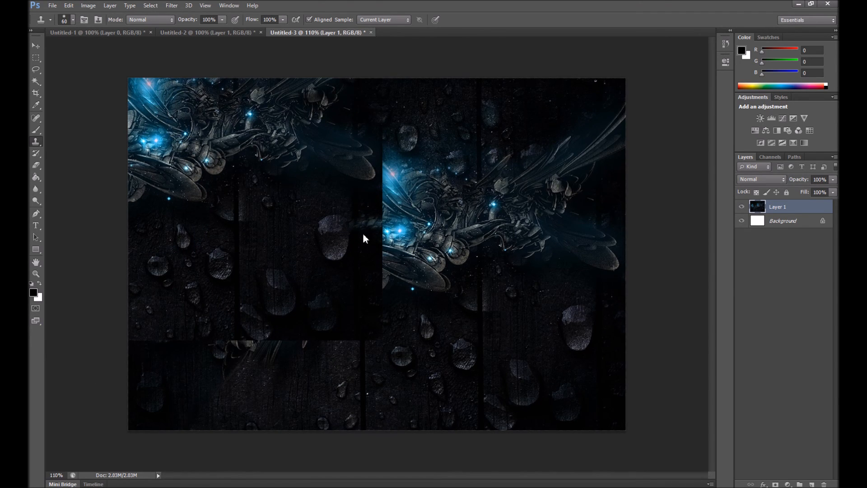
{"action": "key", "text": "ctrl+z"}
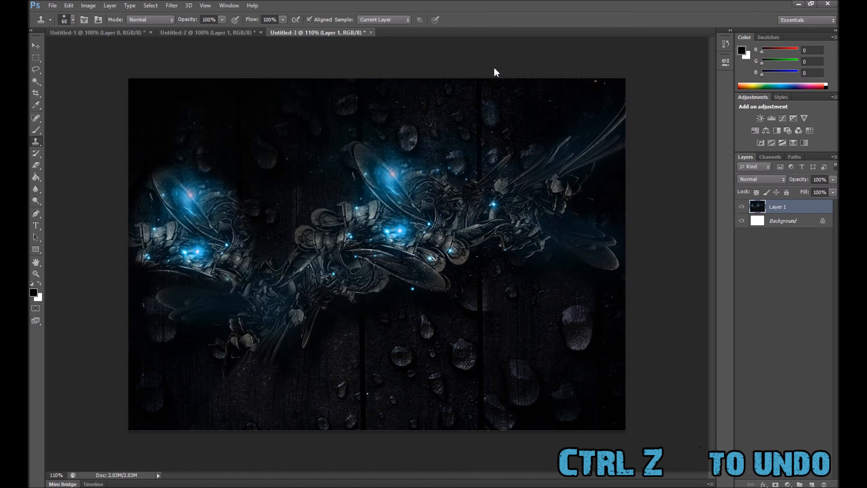